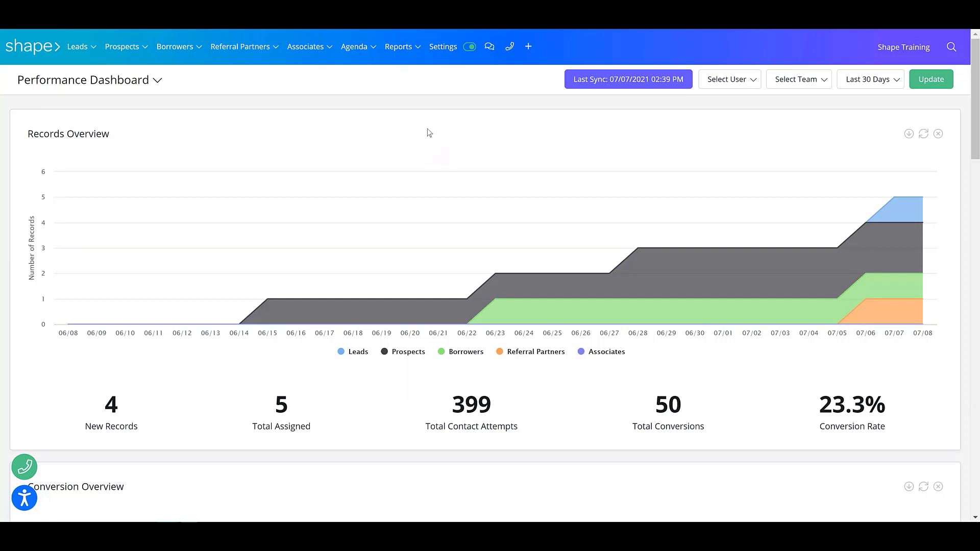
# Go from the dashboard to Settings > Manage Statuses to list the eight status lists
pyautogui.click(443, 46)
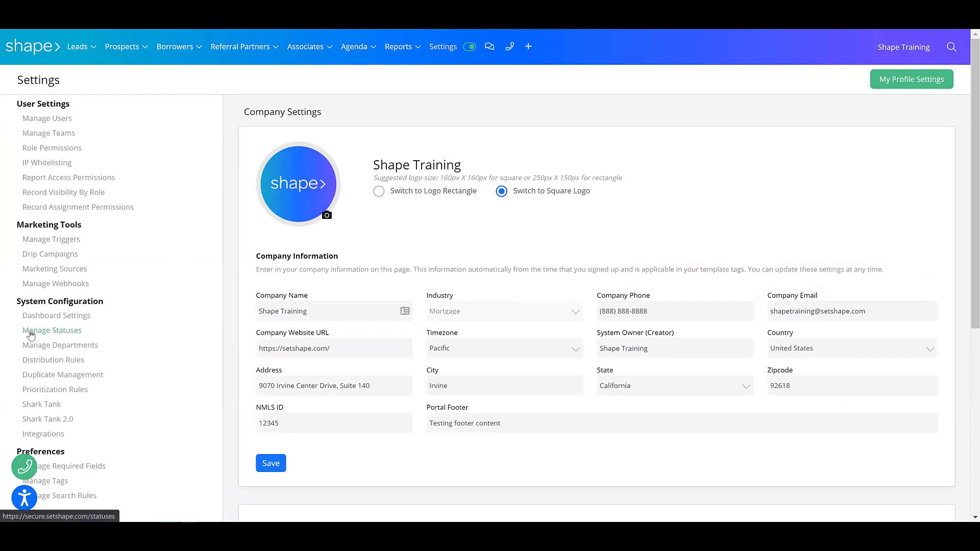
pyautogui.click(75, 337)
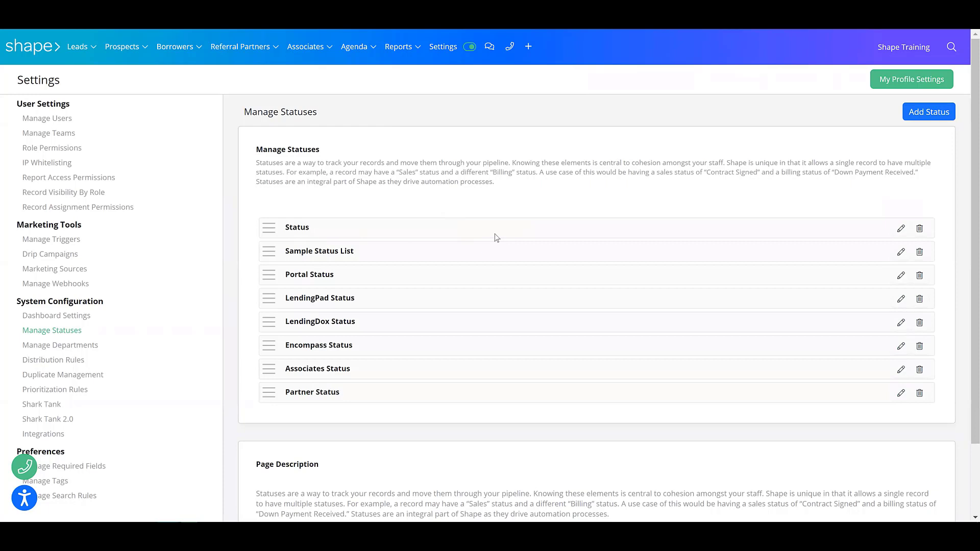
# In the main Status list, create a 'Verse Qualified' status coloured green and save it
pyautogui.click(901, 228)
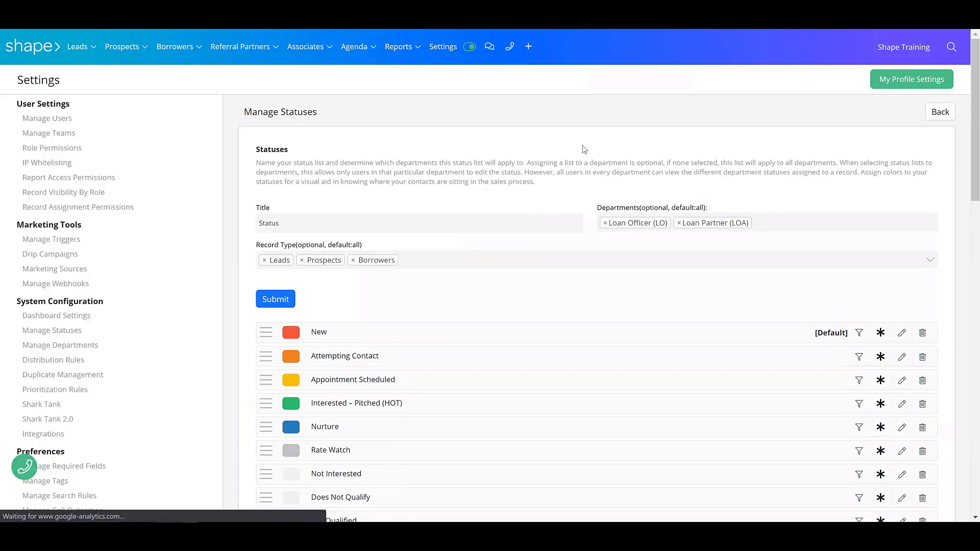
pyautogui.scroll(-10, 584, 150)
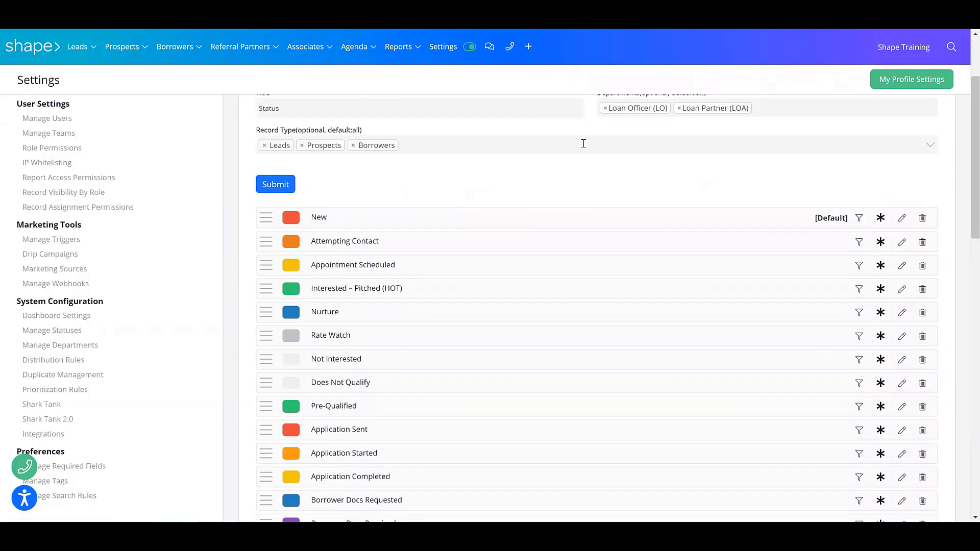
pyautogui.scroll(-8, 577, 150)
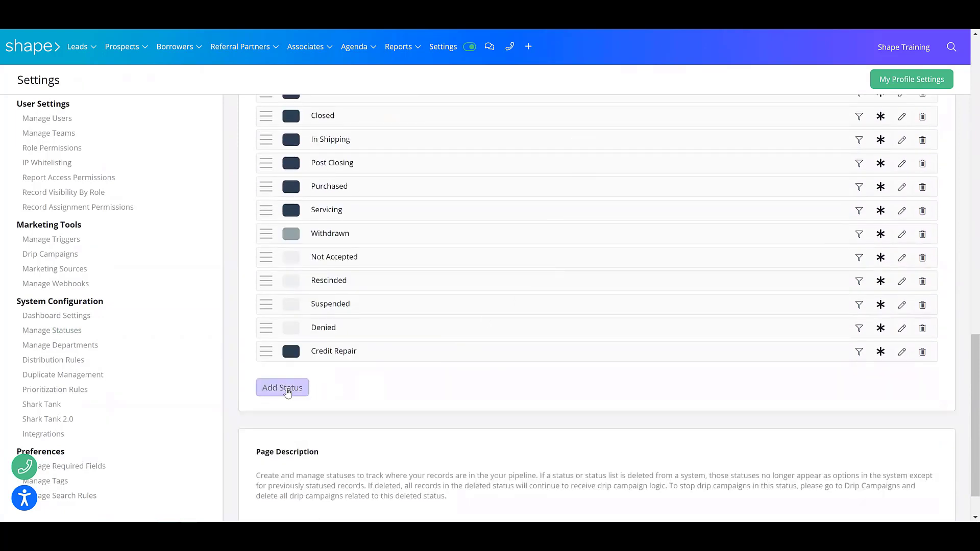
pyautogui.click(286, 392)
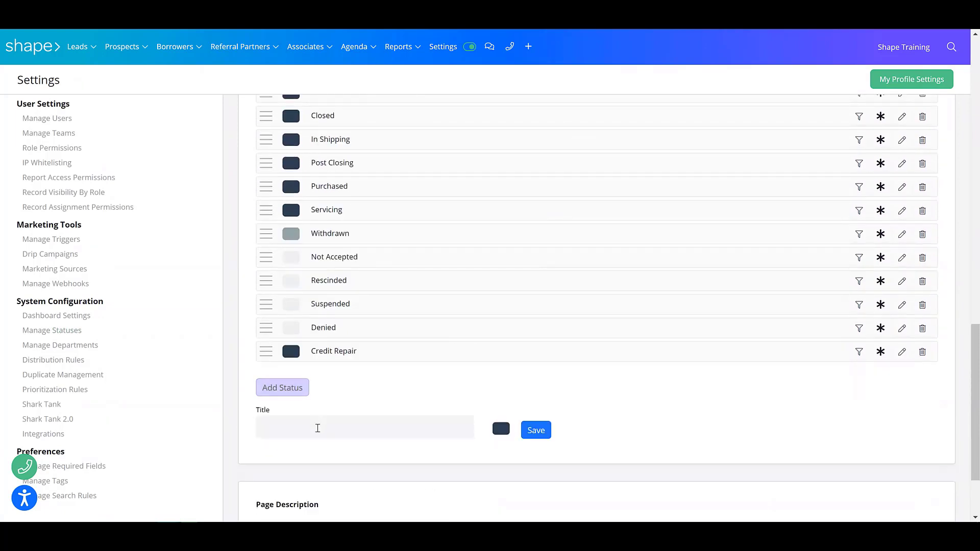
pyautogui.click(321, 431)
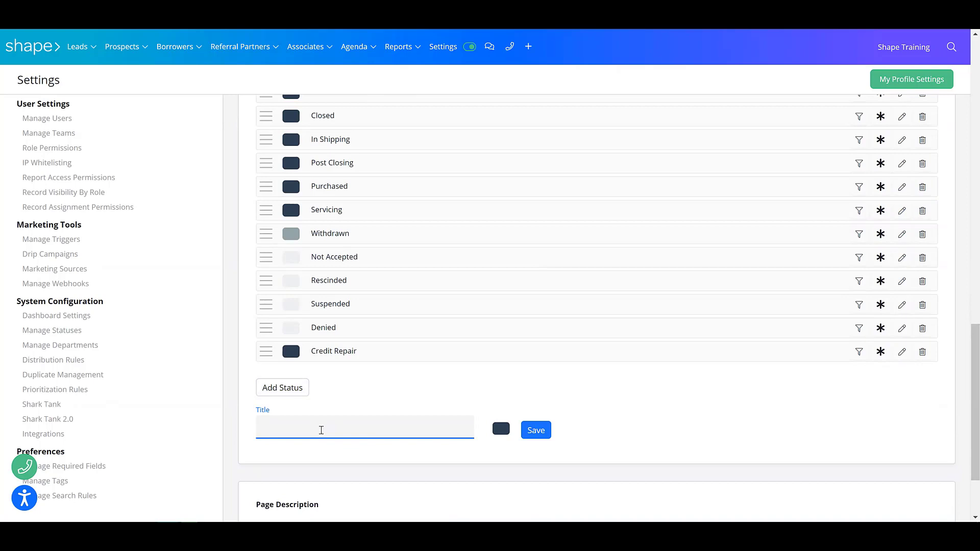
pyautogui.write('Verse Qualified')
pyautogui.click(503, 438)
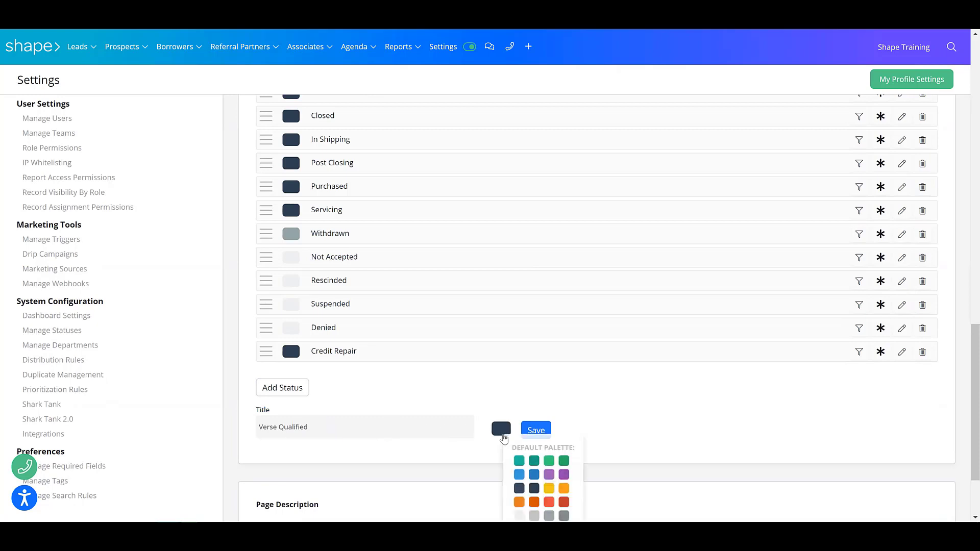
pyautogui.click(561, 461)
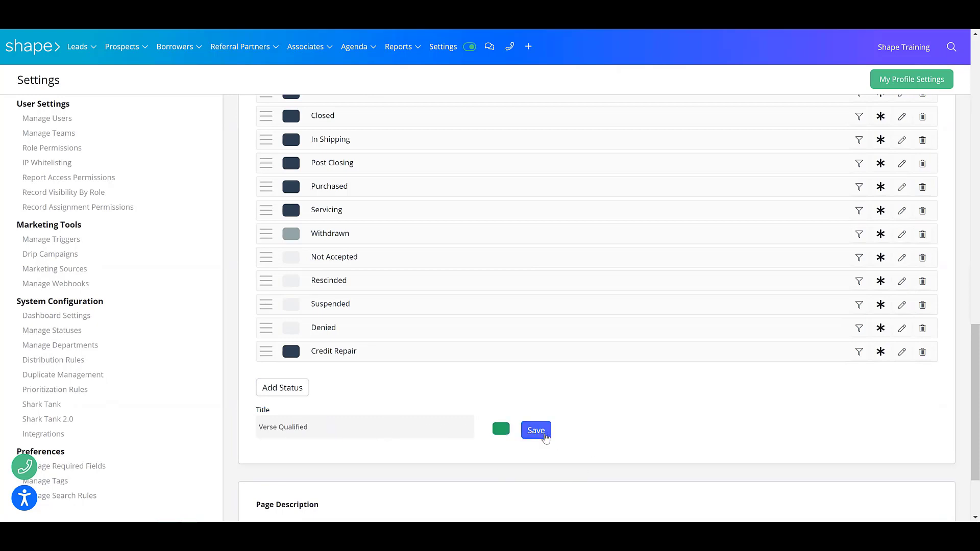
pyautogui.click(545, 438)
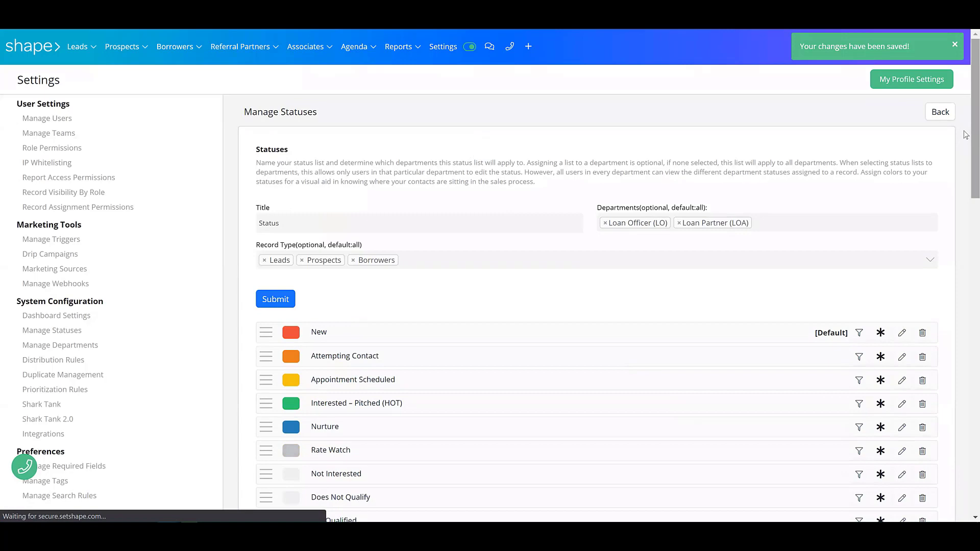
# Add a 'Verse Unqualified' status with a dark red colour at the bottom of the Status list
pyautogui.moveTo(965, 174); pyautogui.dragTo(965, 485)
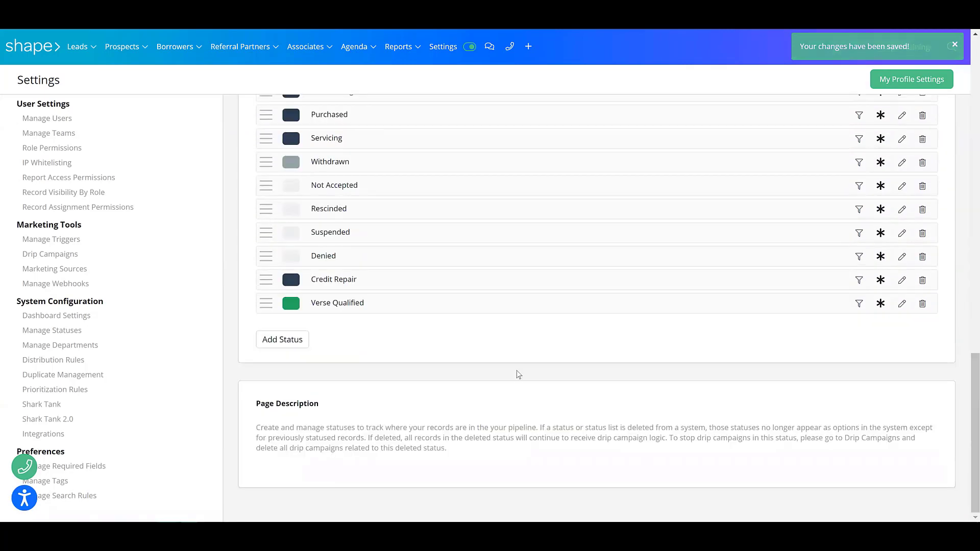
pyautogui.click(285, 340)
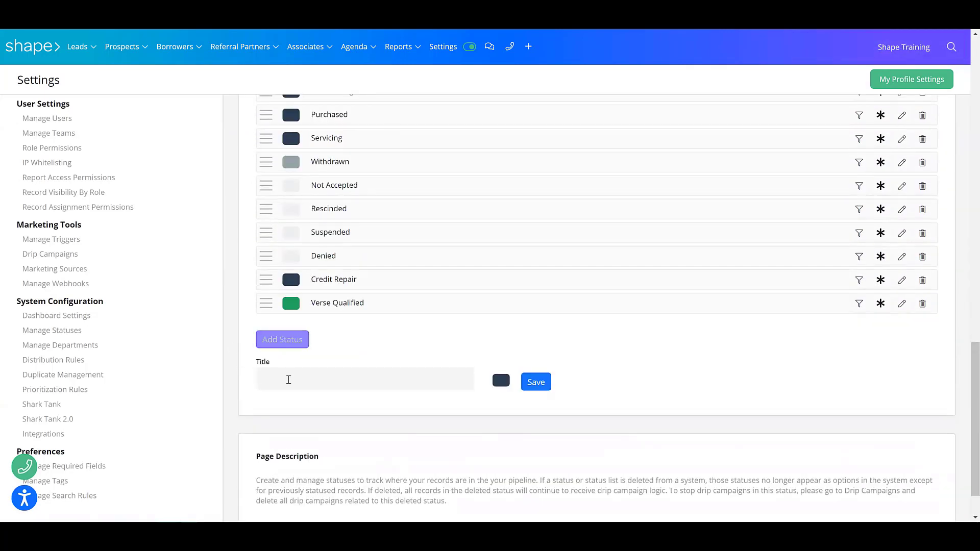
pyautogui.click(289, 382)
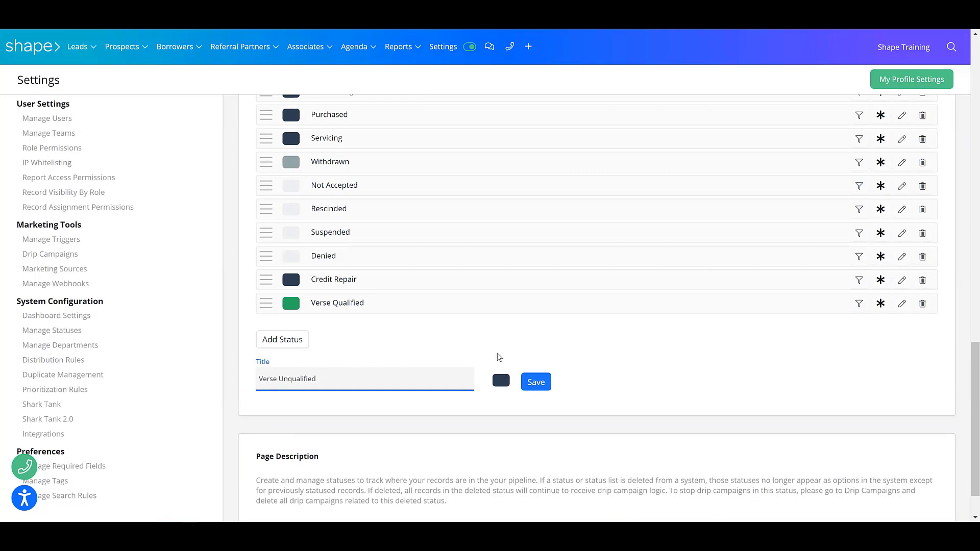
pyautogui.click(499, 383)
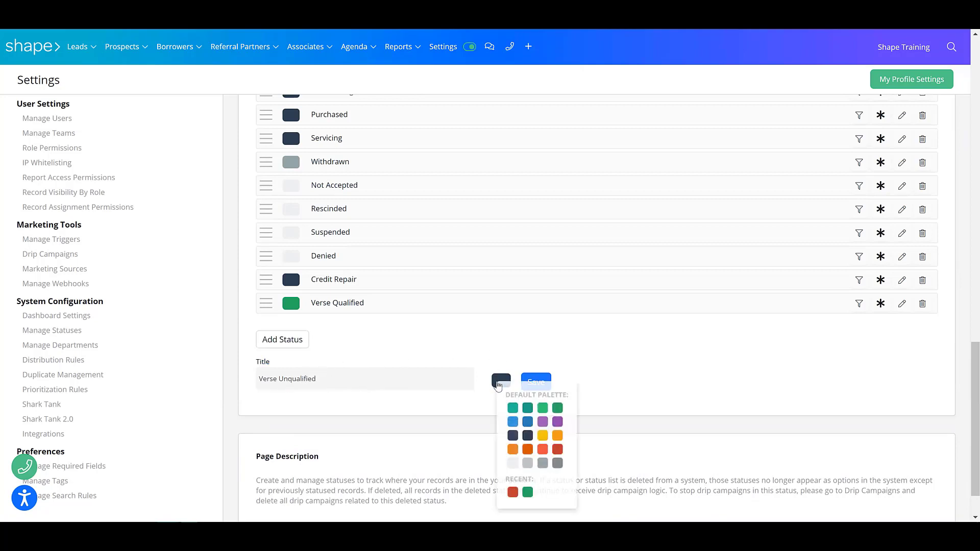
pyautogui.click(557, 450)
pyautogui.click(540, 387)
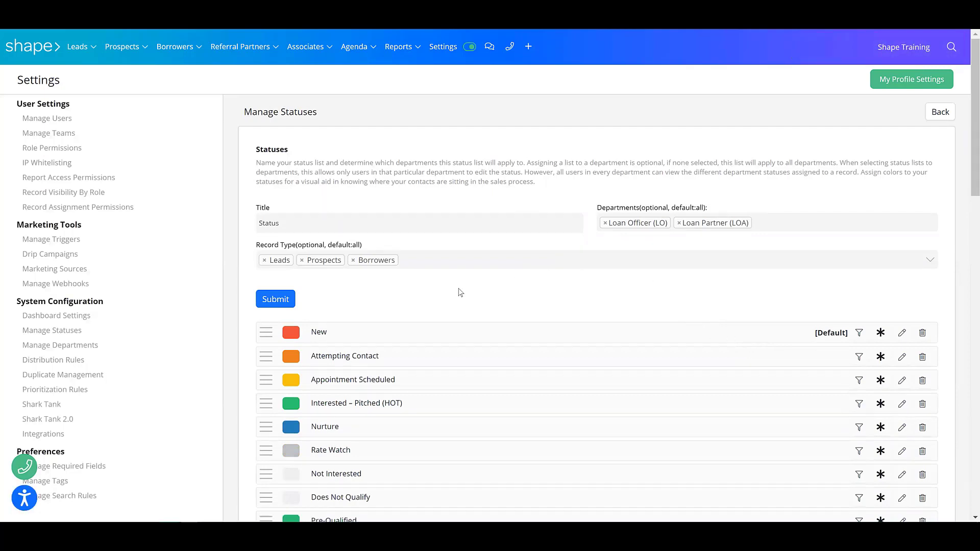
# Open the Call Queue rule under Leads prioritization and scroll to its five prioritized list rules
pyautogui.click(87, 52)
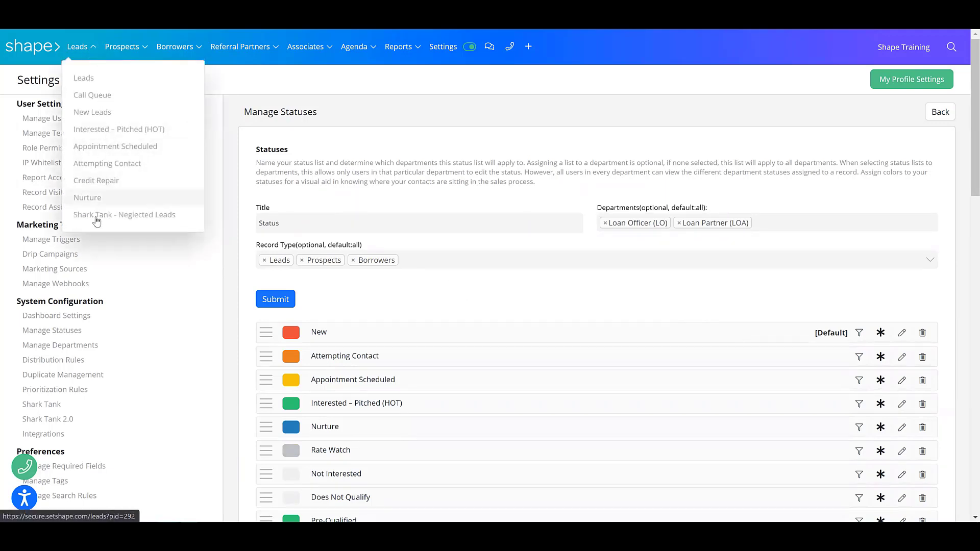
pyautogui.click(463, 150)
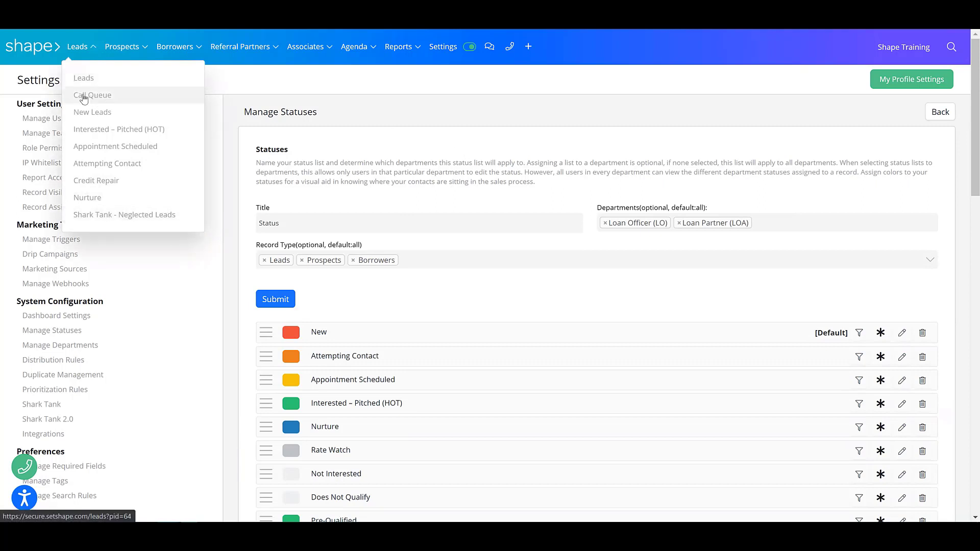
pyautogui.click(395, 137)
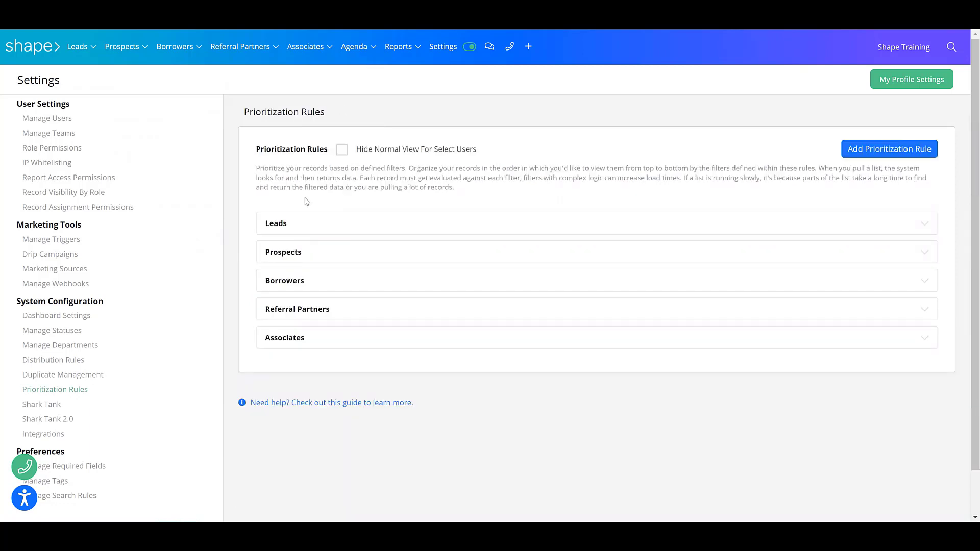
pyautogui.click(315, 226)
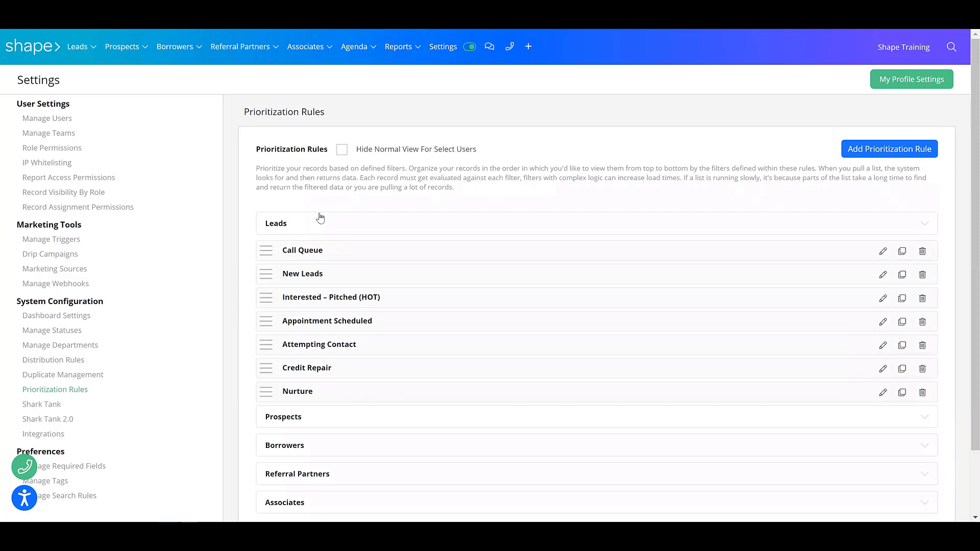
pyautogui.click(881, 253)
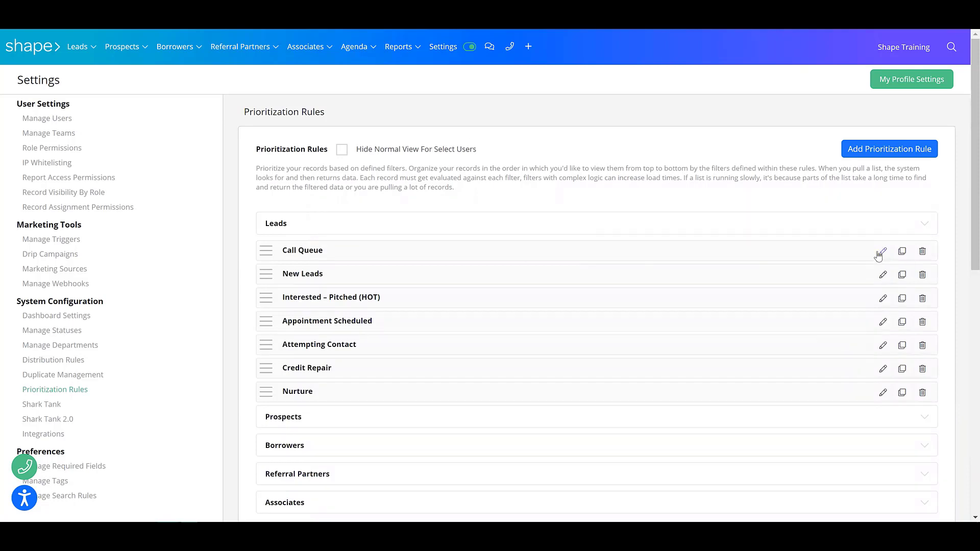
pyautogui.scroll(-6, 659, 159)
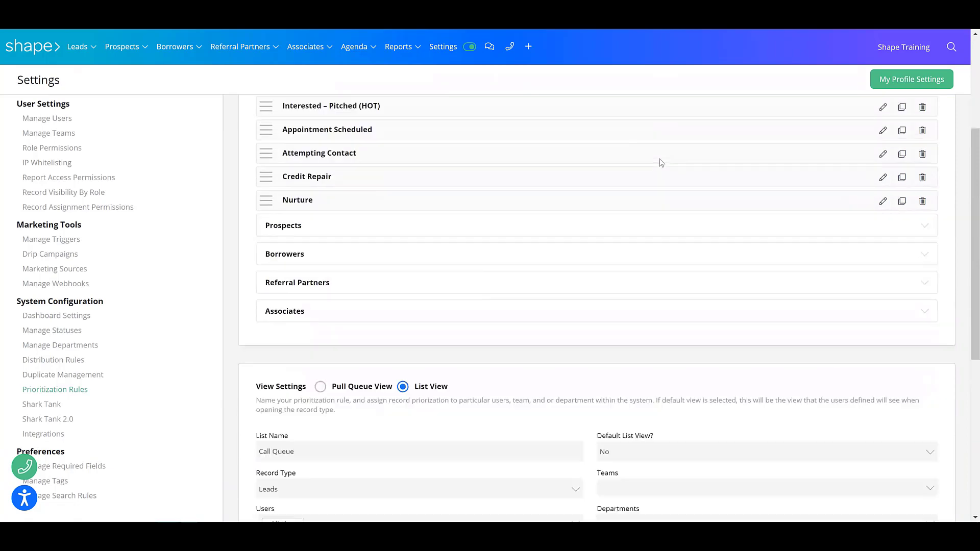
pyautogui.scroll(-4, 660, 167)
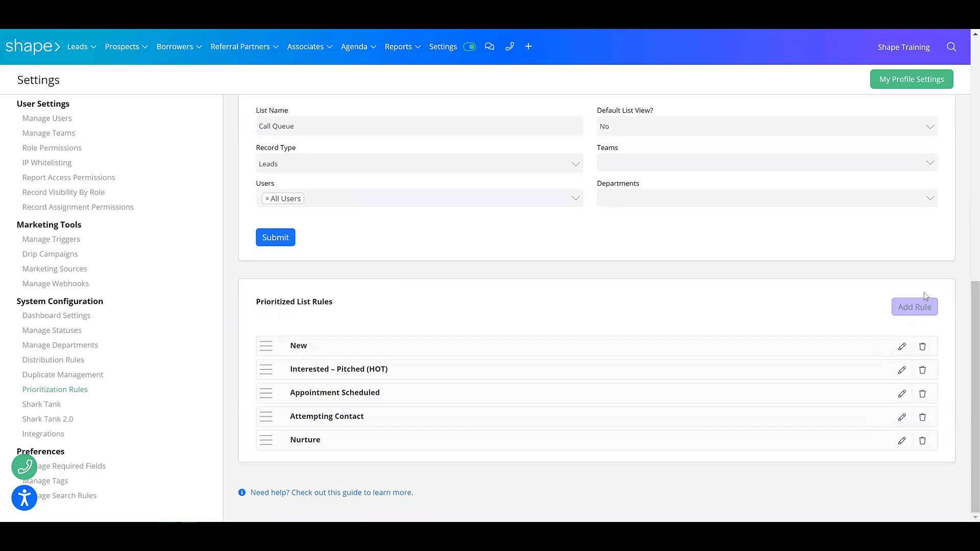
# Save a new rule including 'Status - Verse Qualified', then drag it up to sit right below New
pyautogui.click(920, 309)
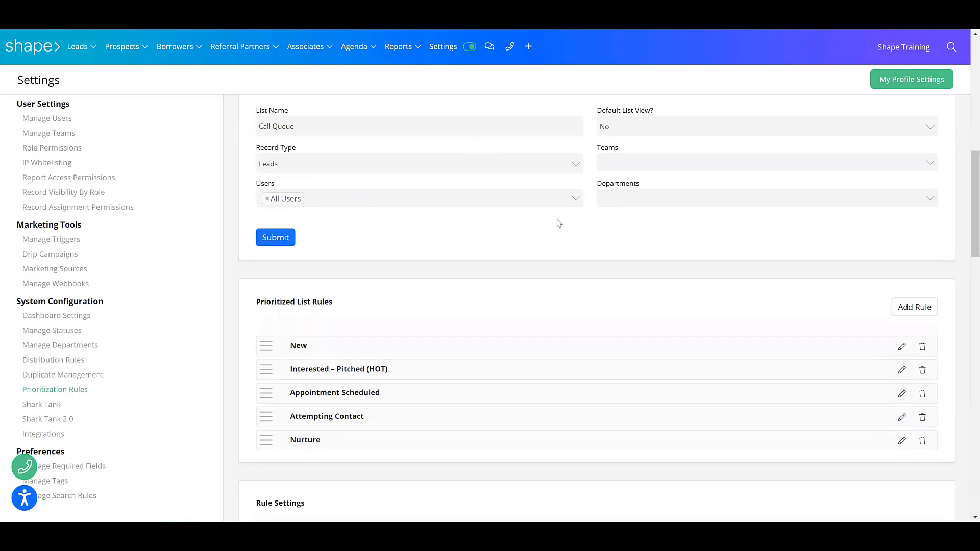
pyautogui.scroll(-3, 549, 227)
pyautogui.scroll(-4, 548, 232)
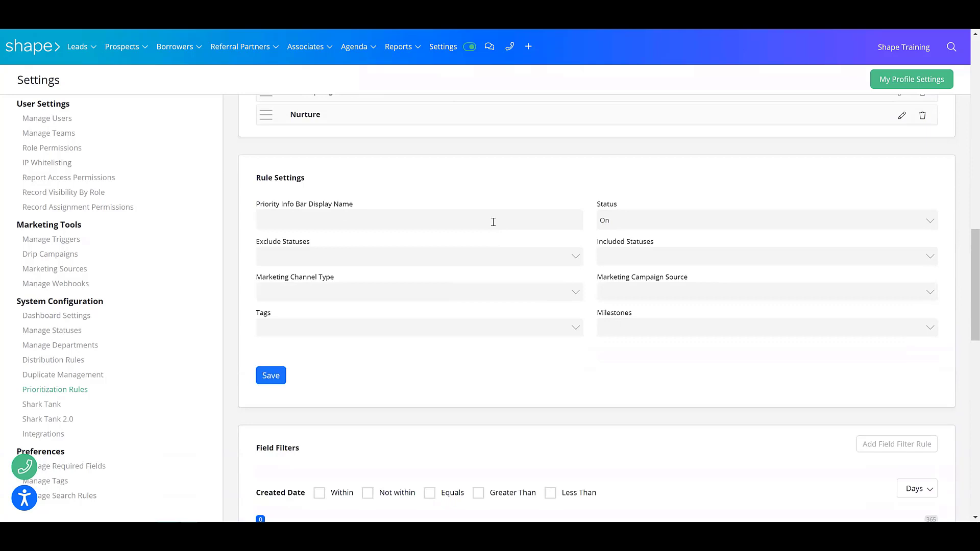
pyautogui.click(493, 217)
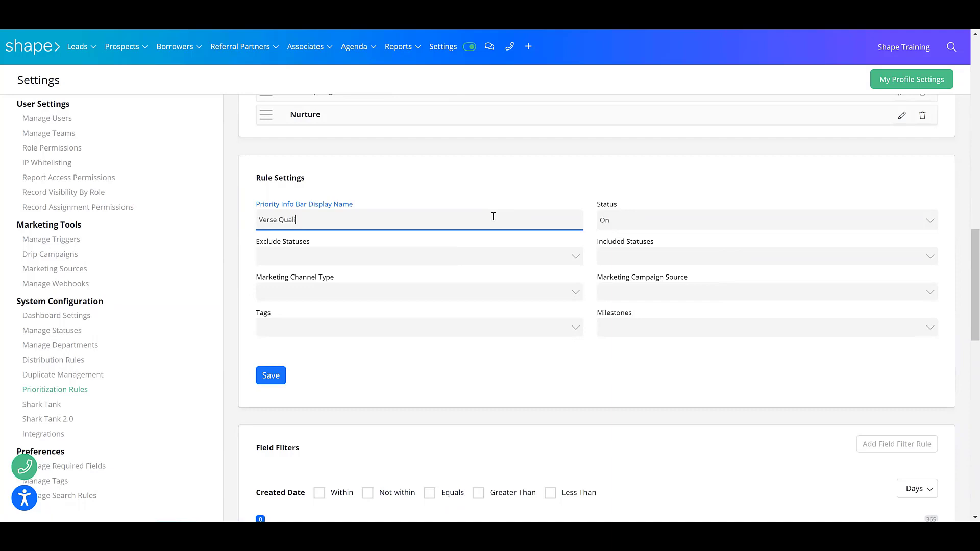
pyautogui.click(615, 258)
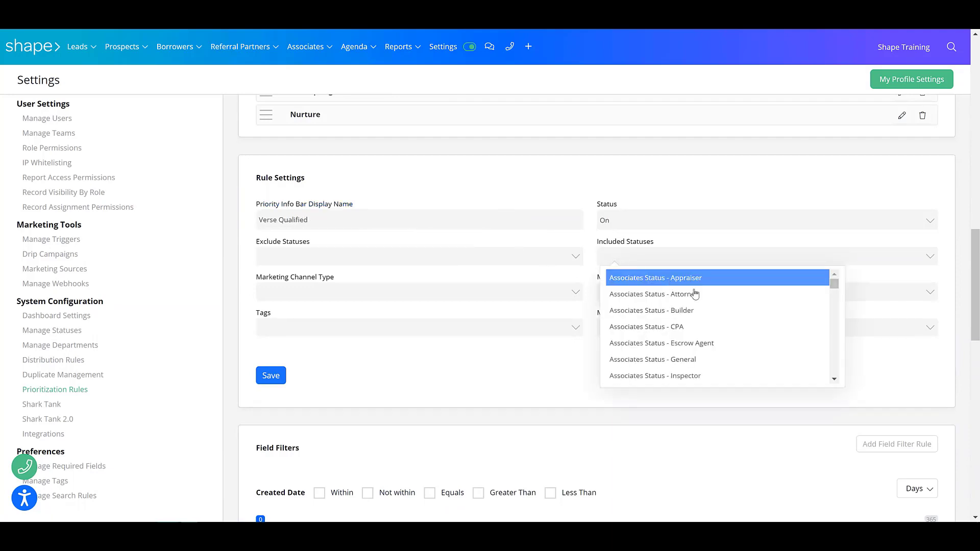
pyautogui.moveTo(834, 285); pyautogui.dragTo(834, 368)
pyautogui.click(668, 344)
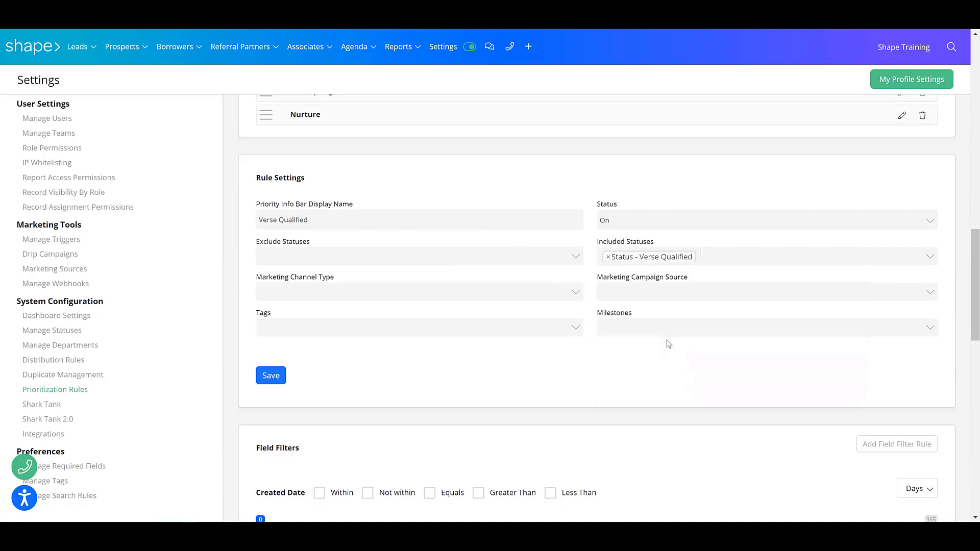
pyautogui.click(278, 378)
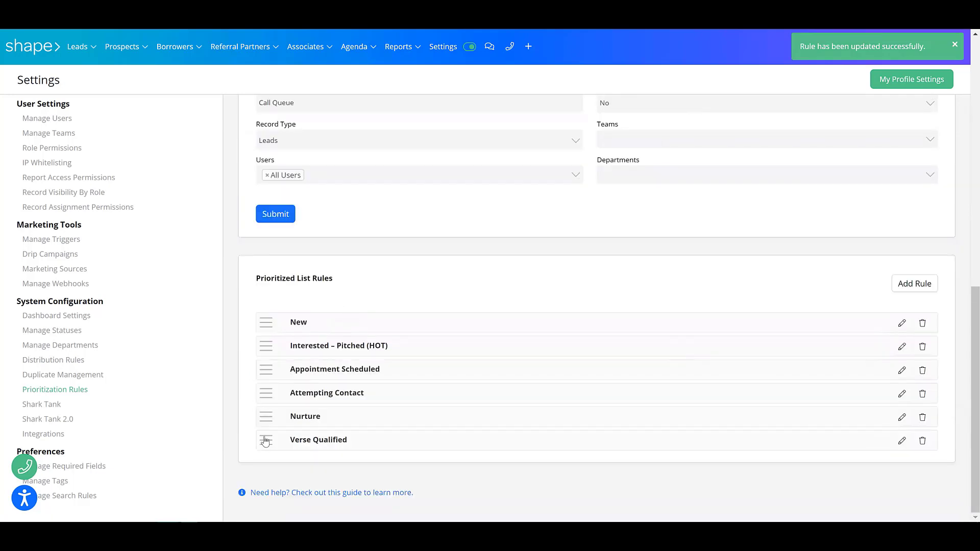
pyautogui.moveTo(264, 446); pyautogui.dragTo(267, 345)
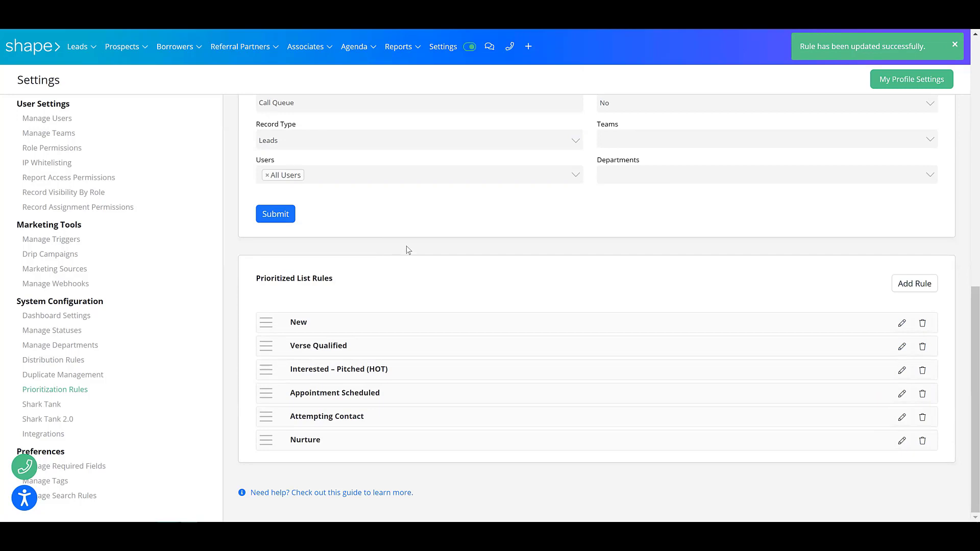
# Save a 'Verse Unqualified' Call Queue rule including 'Status - Verse Unqualified', placed after Nurture
pyautogui.click(917, 289)
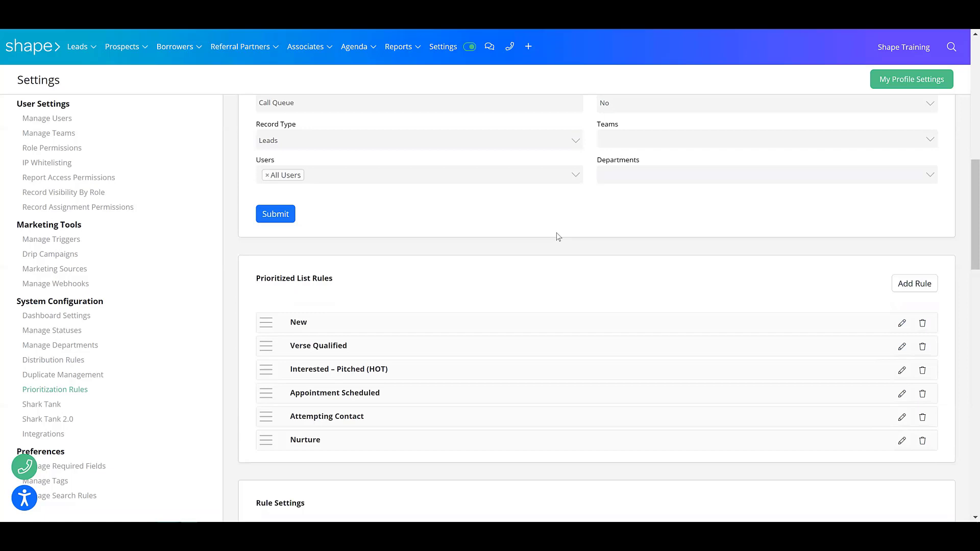
pyautogui.scroll(-2, 559, 230)
pyautogui.scroll(-3, 561, 227)
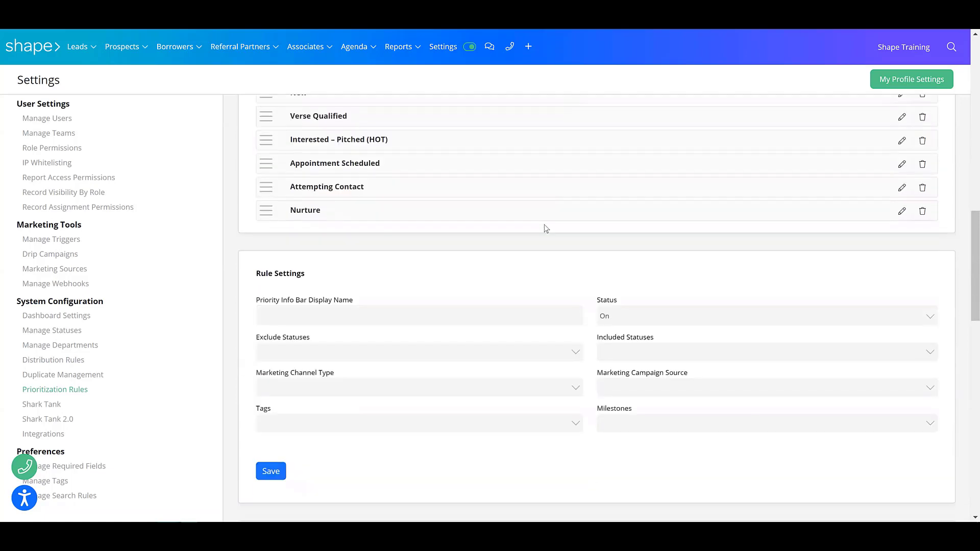
pyautogui.click(302, 313)
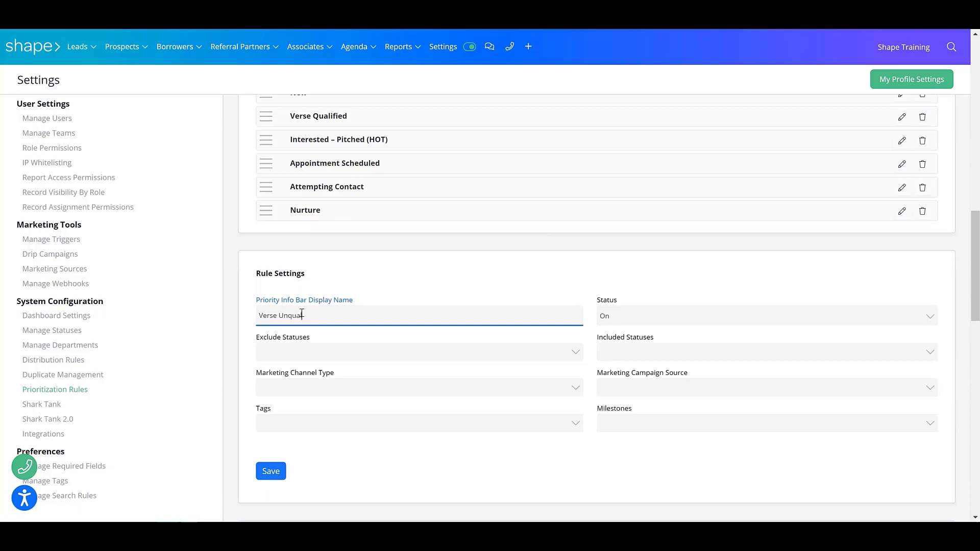
pyautogui.write('Verse Unqualified')
pyautogui.click(643, 350)
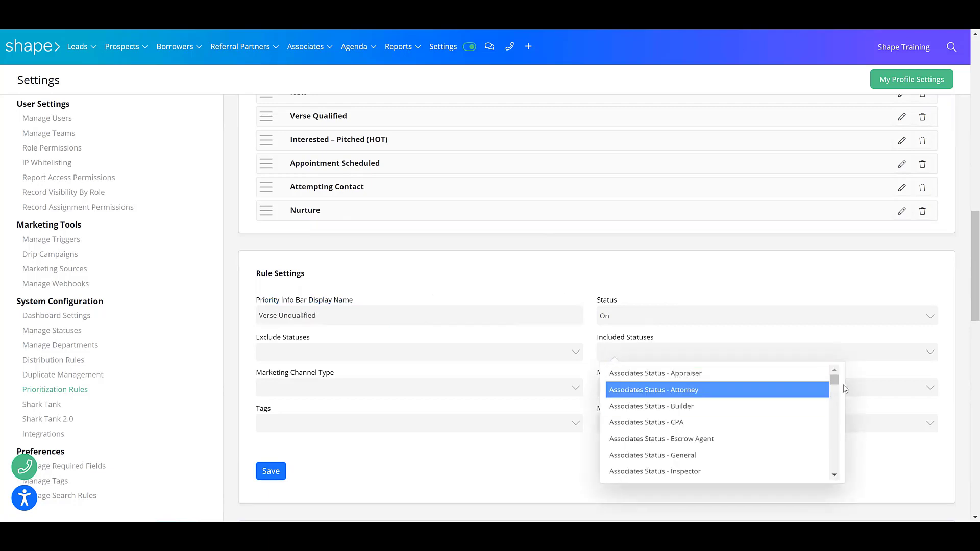
pyautogui.scroll(-5, 836, 477)
pyautogui.scroll(-3, 836, 477)
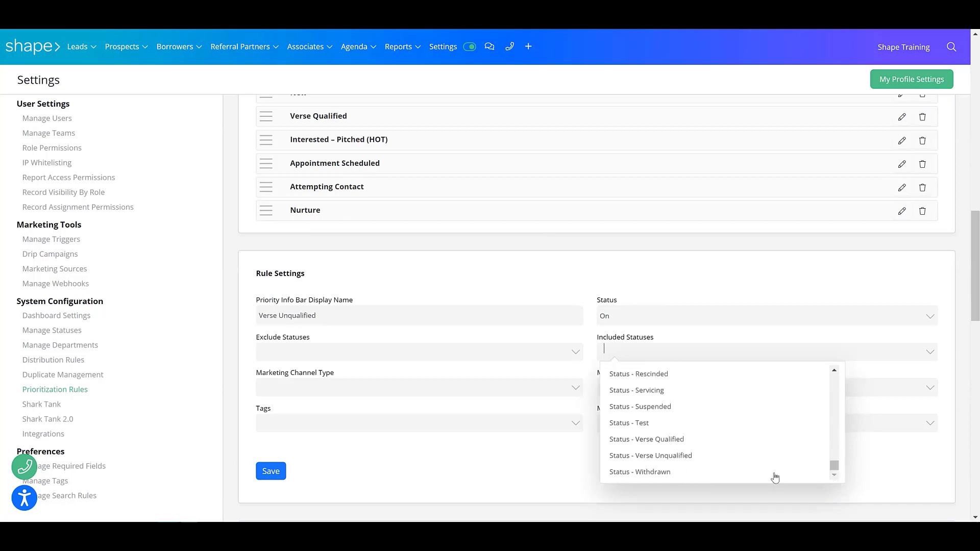
pyautogui.click(670, 456)
pyautogui.click(271, 472)
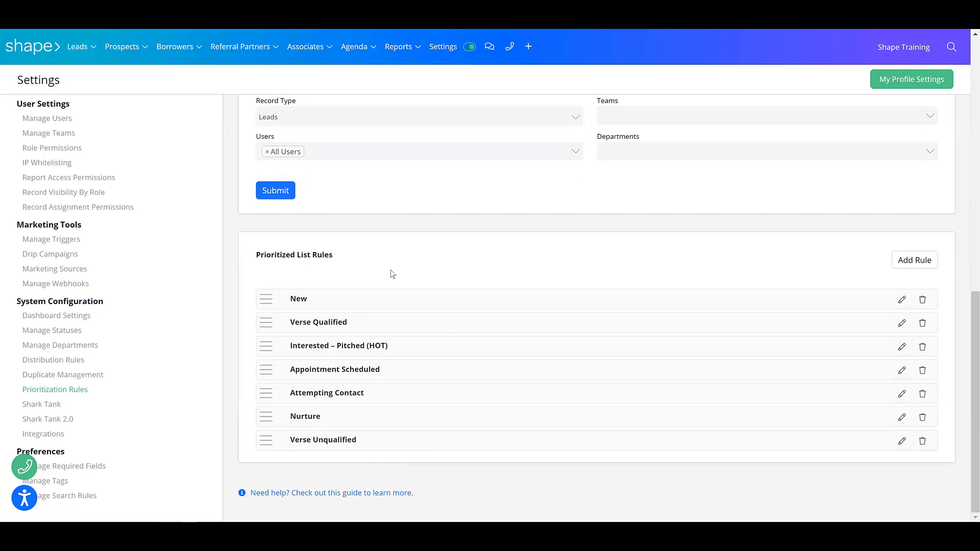
# Submit a 'Verse Qualified' list with Default List View Yes, Record Type Leads, Users All Users
pyautogui.scroll(2, 393, 273)
pyautogui.scroll(6, 400, 269)
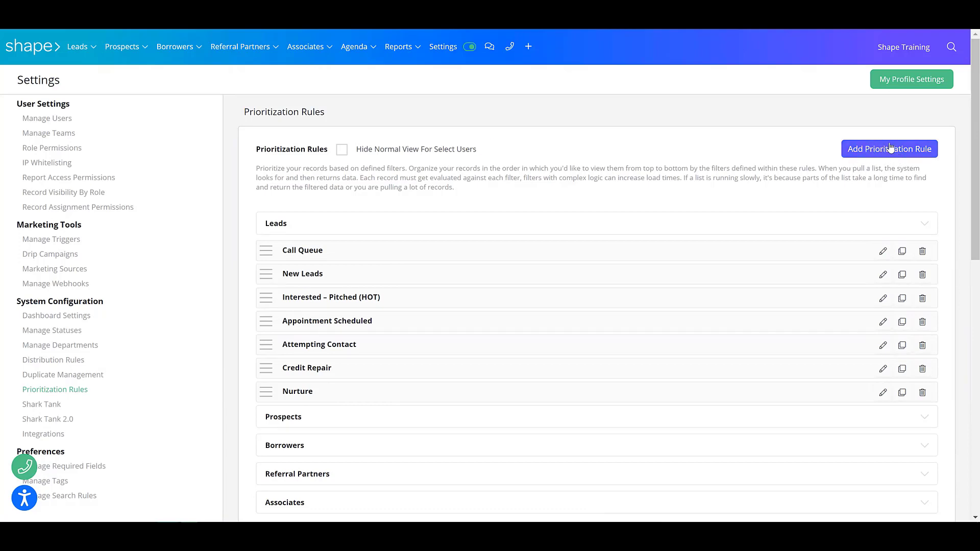
pyautogui.scroll(-6, 616, 88)
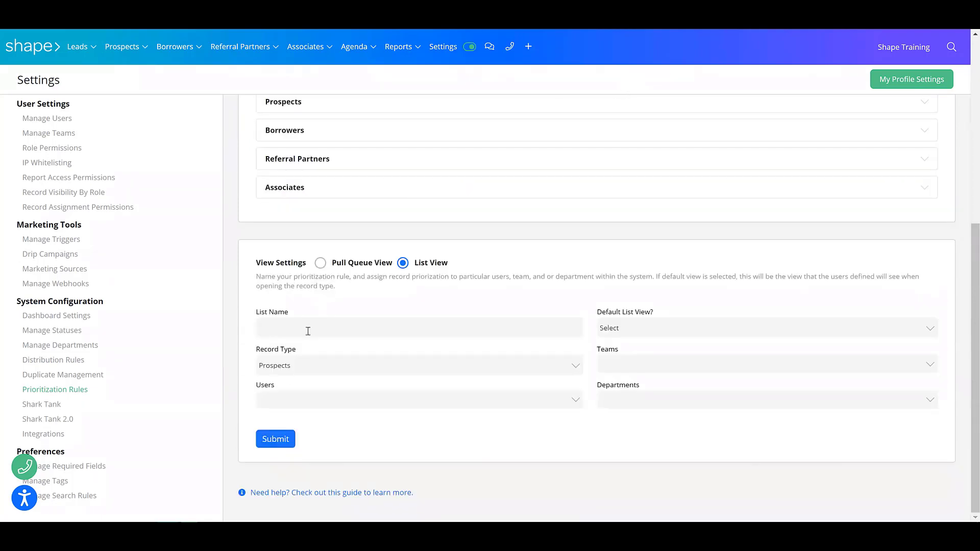
pyautogui.click(308, 331)
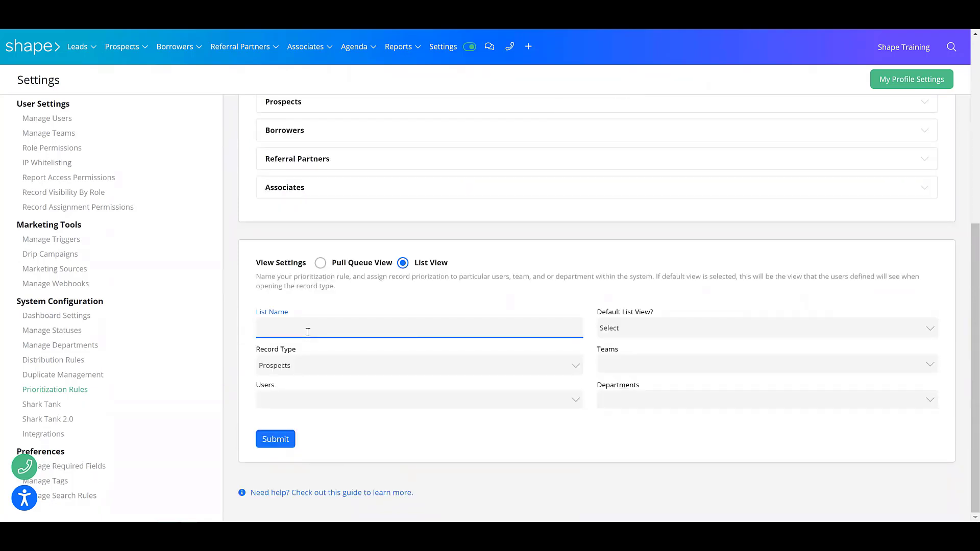
pyautogui.write('Verse Qualified')
pyautogui.click(608, 328)
pyautogui.click(628, 352)
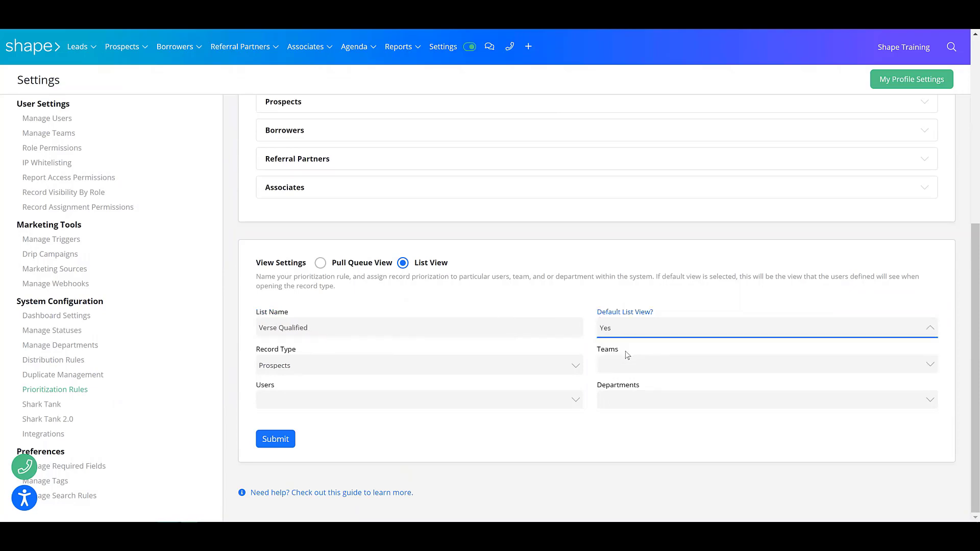
pyautogui.click(350, 362)
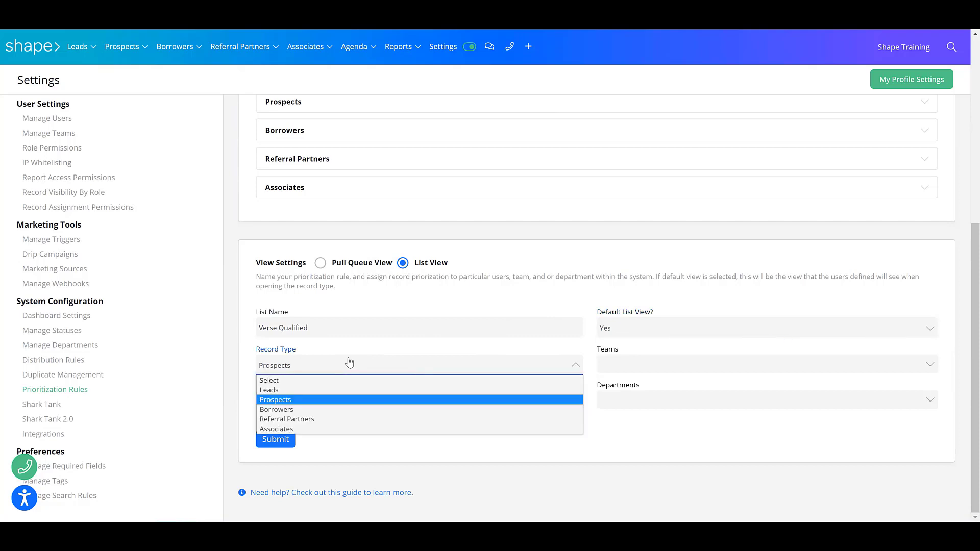
pyautogui.click(274, 391)
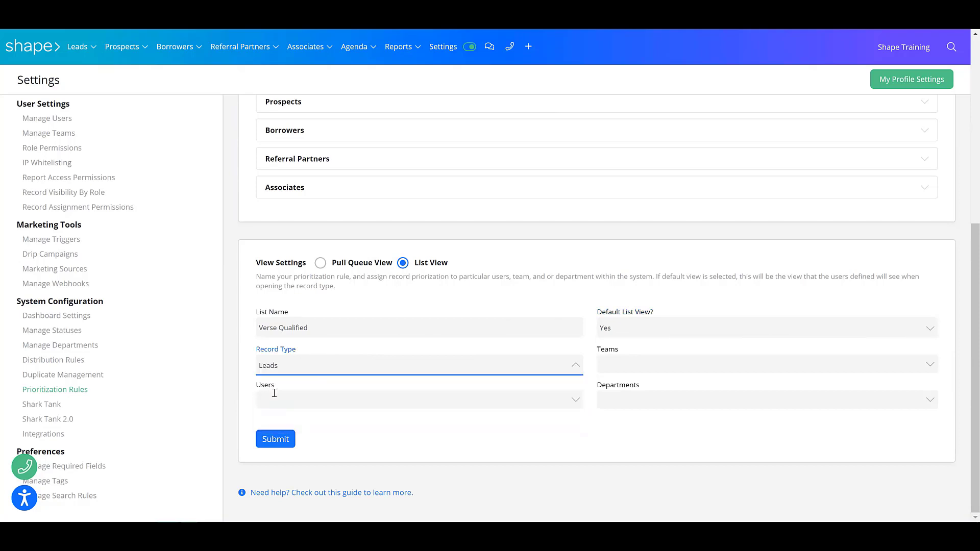
pyautogui.click(276, 403)
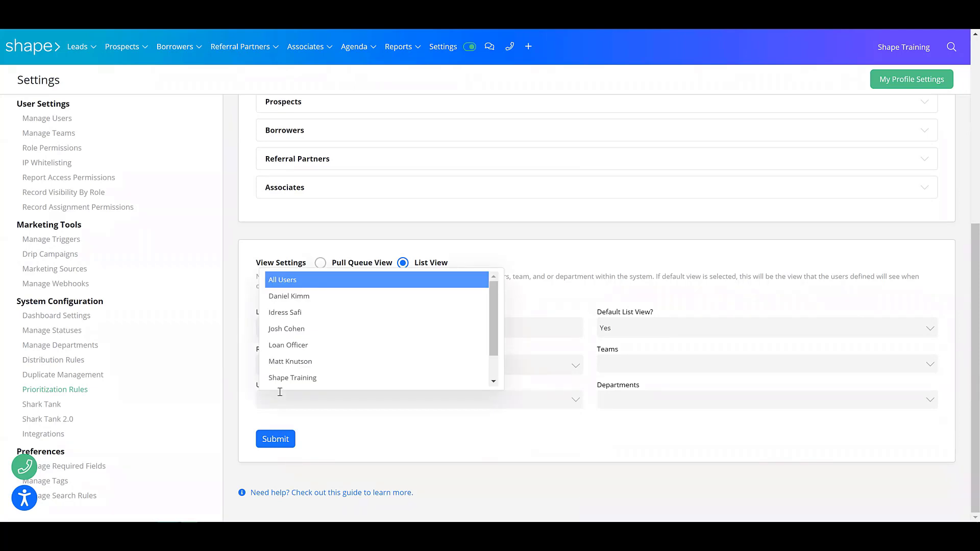
pyautogui.click(289, 280)
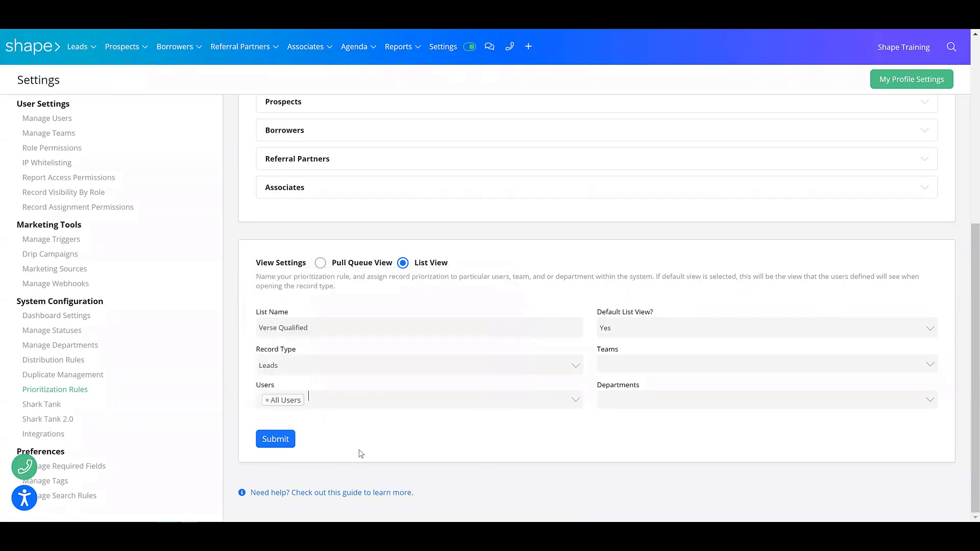
pyautogui.click(274, 445)
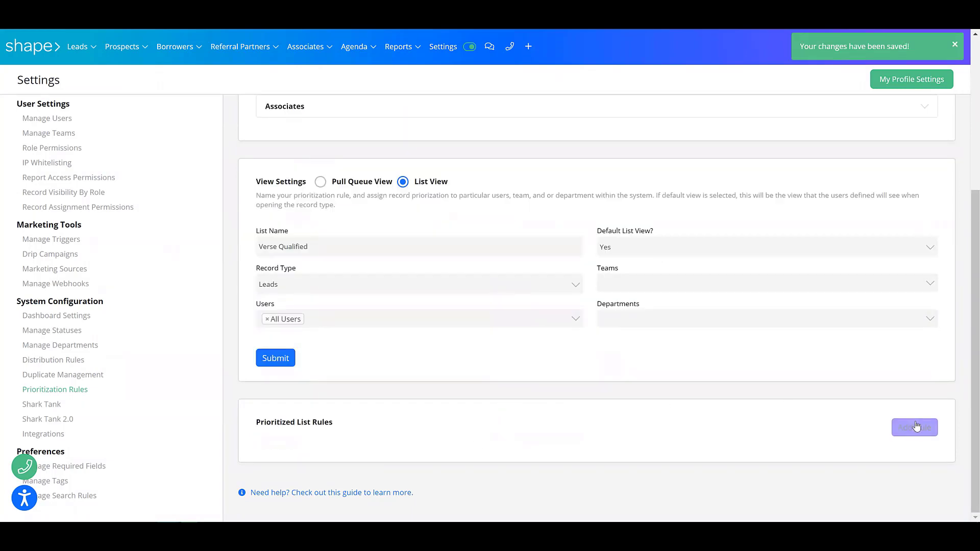
# Add a 'Verse Qualified' rule to the new list that includes 'Status - Verse Qualified', and save it
pyautogui.click(911, 428)
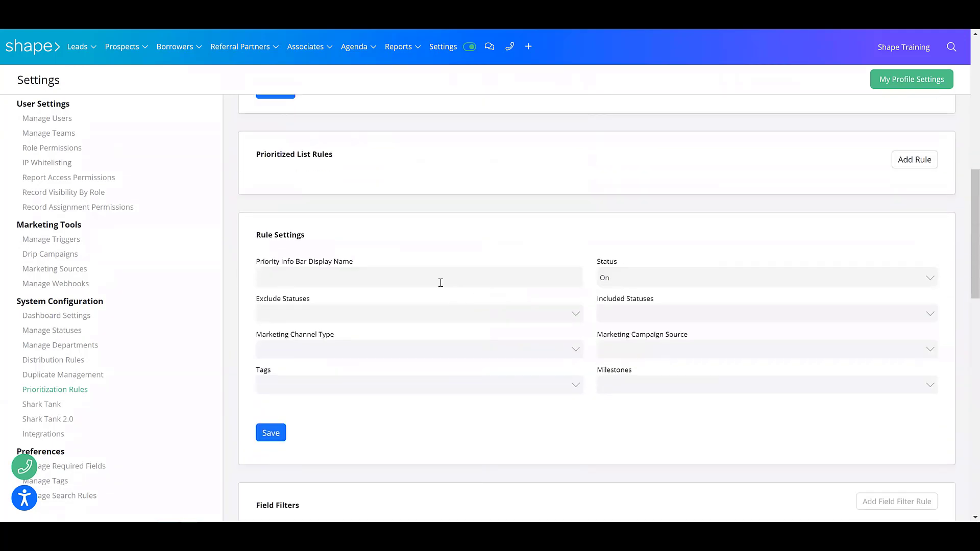
pyautogui.click(440, 282)
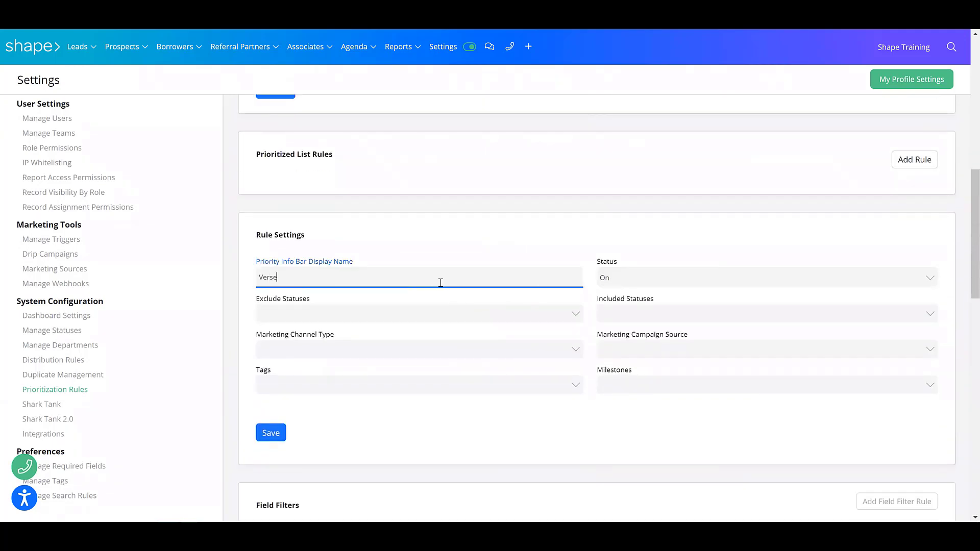
pyautogui.write('Verse Qualified')
pyautogui.click(682, 316)
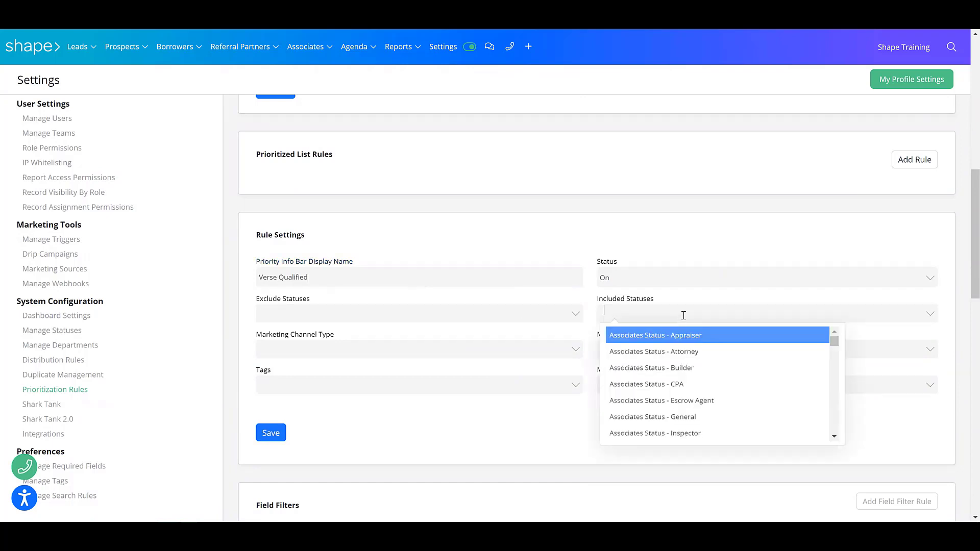
pyautogui.moveTo(835, 345); pyautogui.dragTo(835, 427)
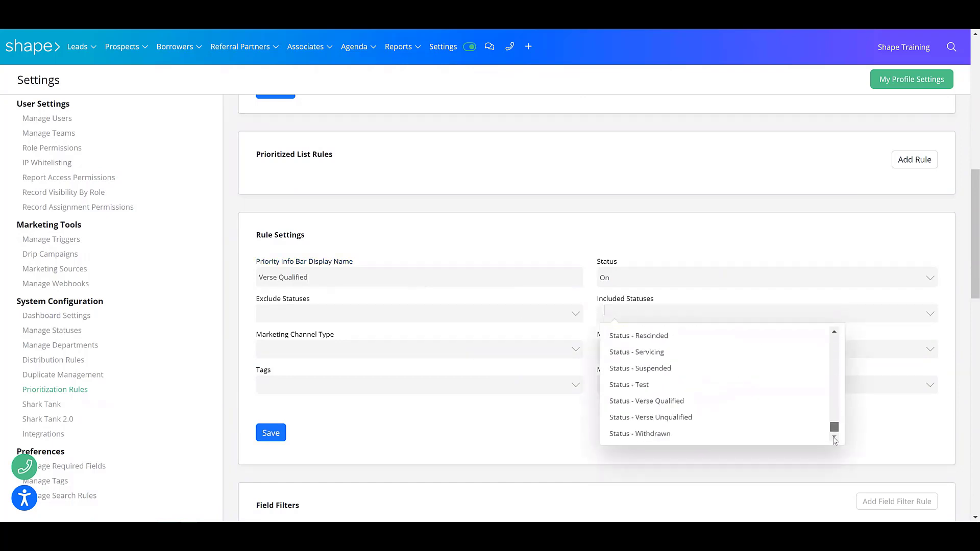
pyautogui.click(643, 401)
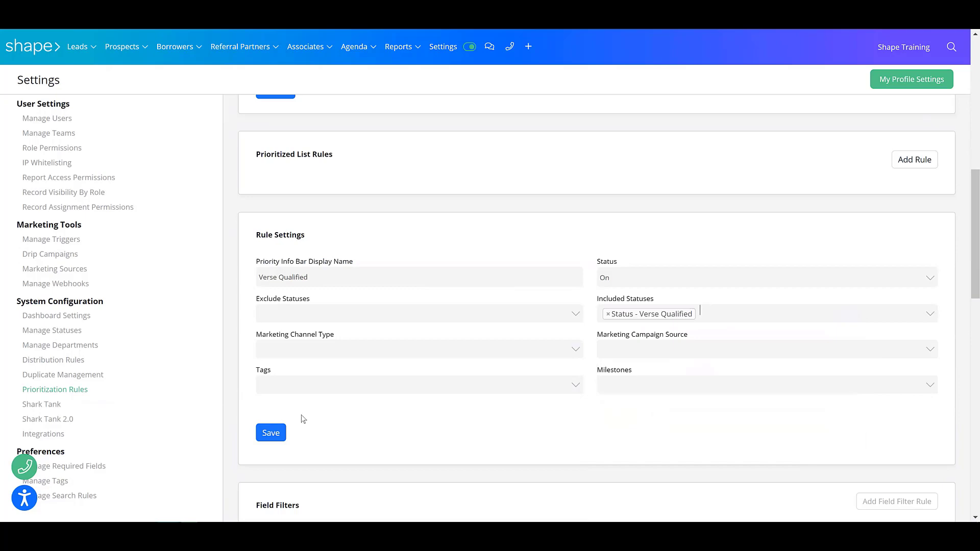
pyautogui.click(270, 433)
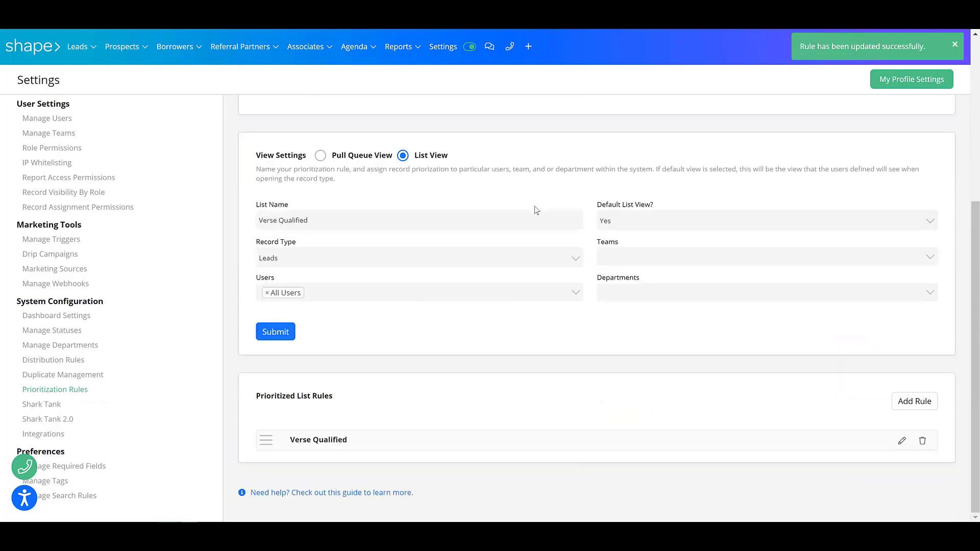
# Drag Verse Qualified up under Call Queue in the Leads rules and confirm the order in the Leads menu
pyautogui.scroll(5, 512, 190)
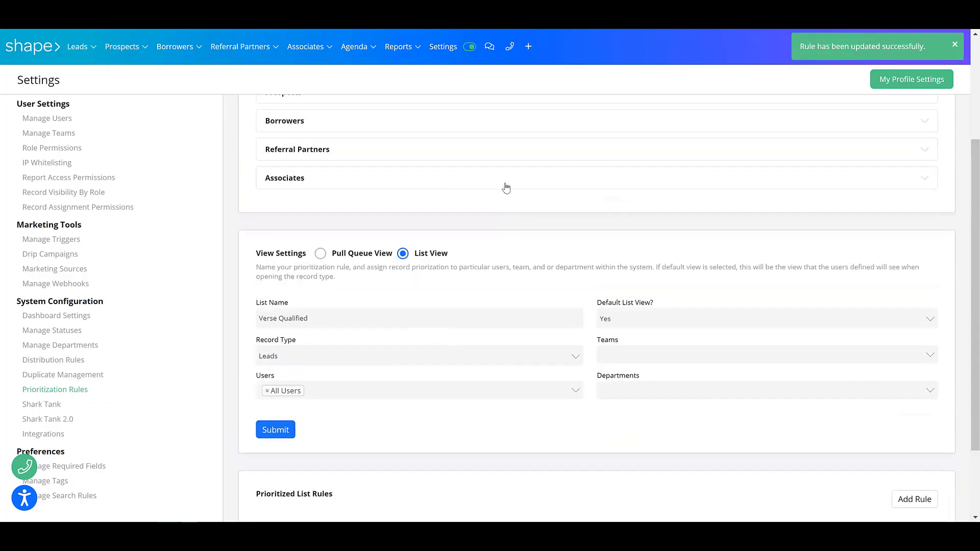
pyautogui.click(337, 224)
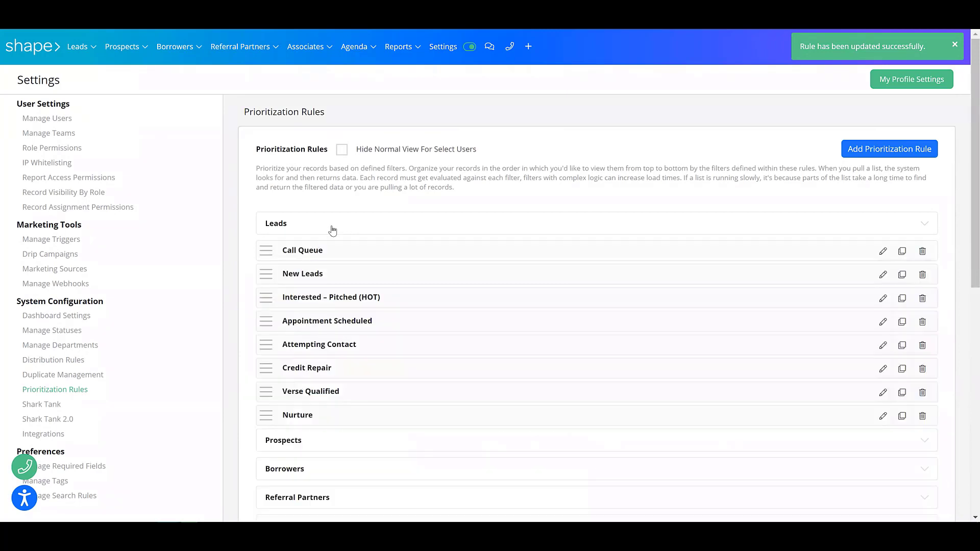
pyautogui.scroll(-1, 333, 229)
pyautogui.moveTo(265, 335); pyautogui.dragTo(268, 219)
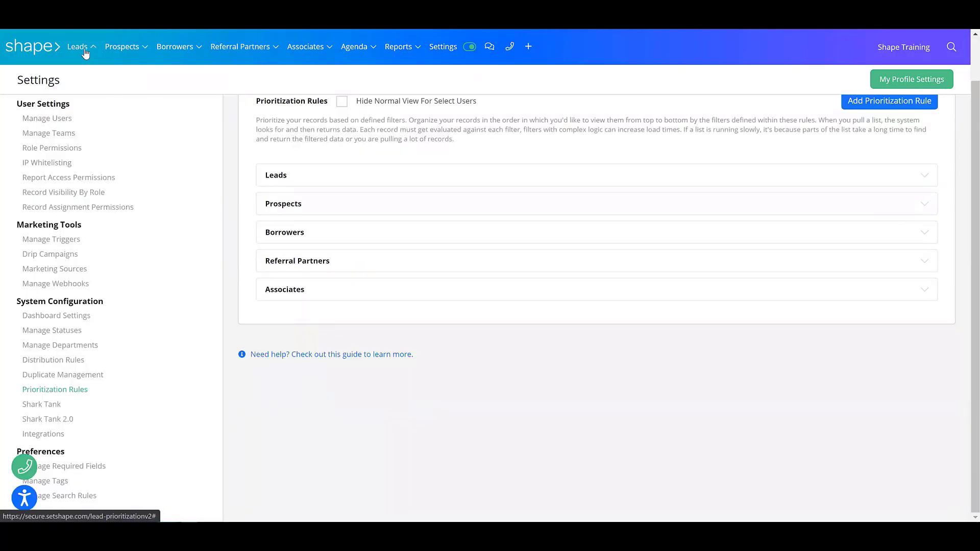
pyautogui.click(86, 53)
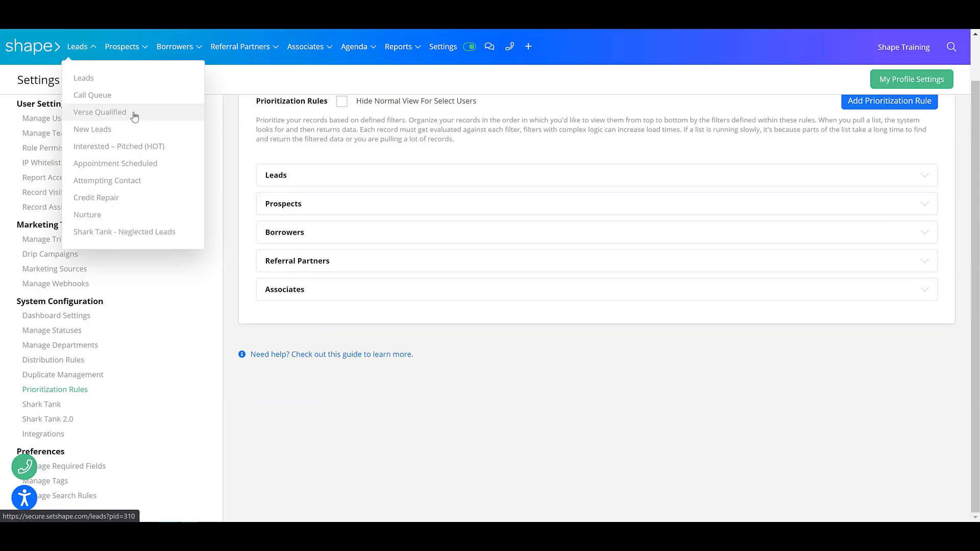
pyautogui.click(251, 148)
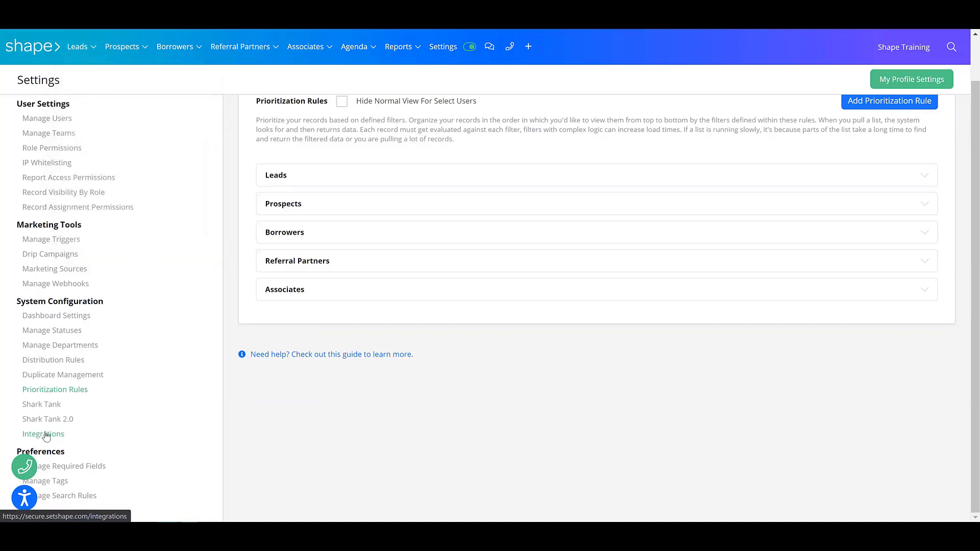
# On the Integrations page, show the Shape API key in plain text and select the whole key
pyautogui.click(62, 434)
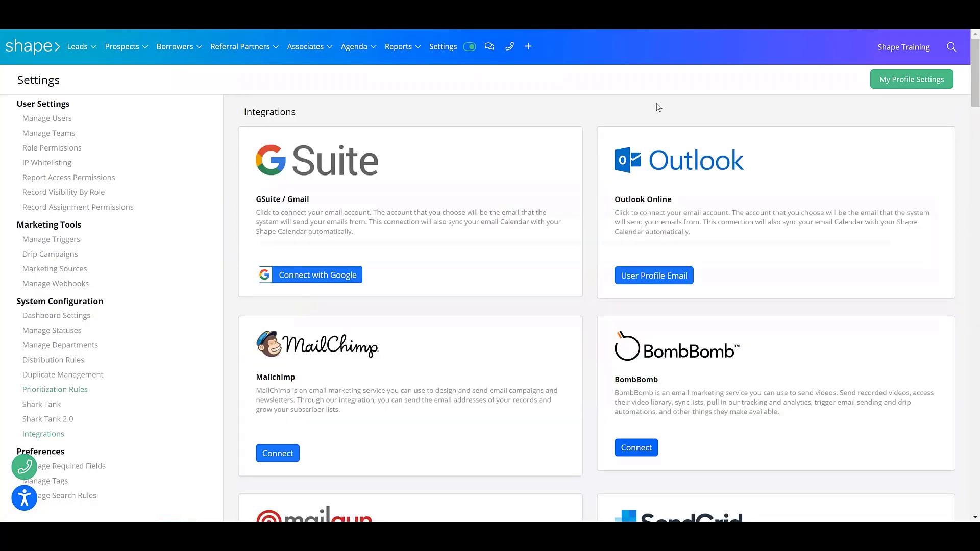
pyautogui.scroll(-7, 658, 107)
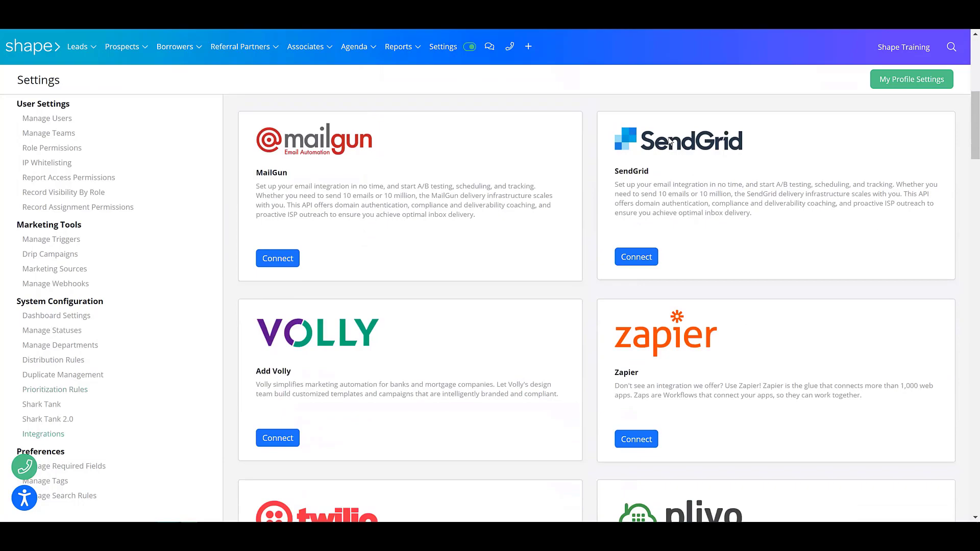
pyautogui.moveTo(973, 135); pyautogui.dragTo(735, 359)
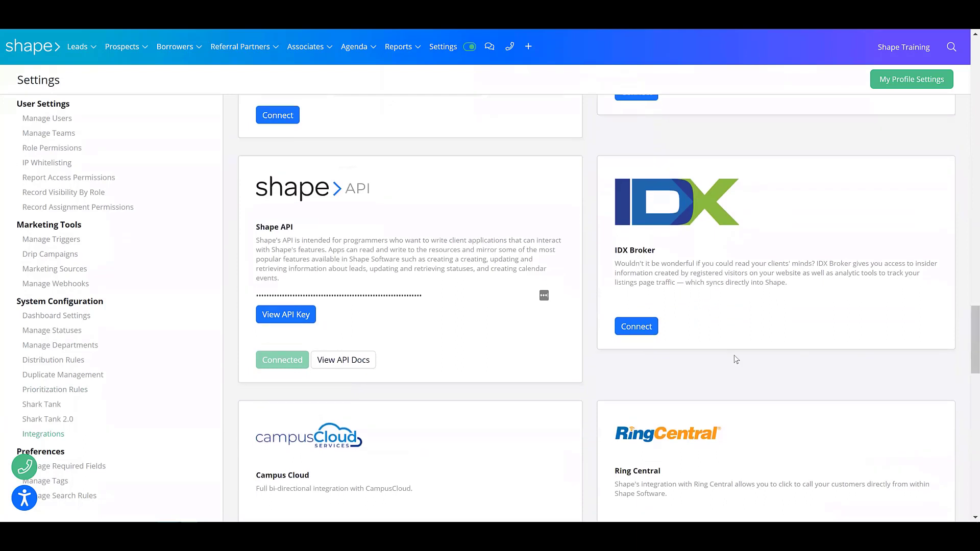
pyautogui.click(342, 297)
pyautogui.click(295, 317)
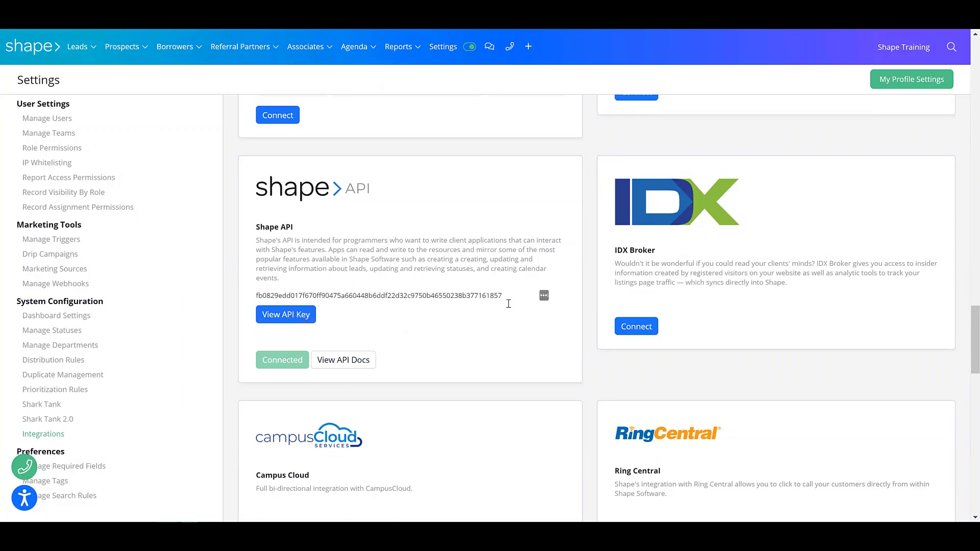
pyautogui.moveTo(512, 296); pyautogui.dragTo(241, 307)
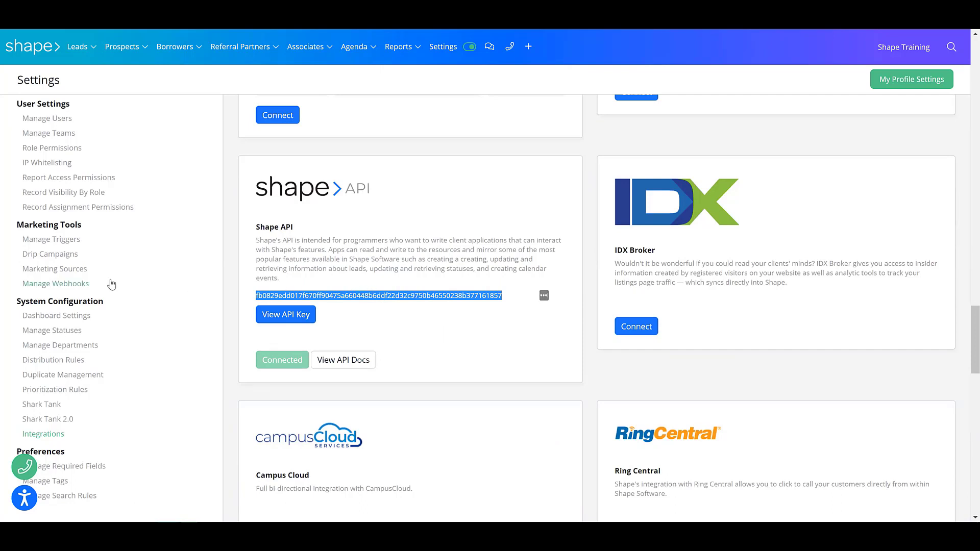
# Open the 01. New Lead Outbound Post webhook for editing and check its API Call URL
pyautogui.click(44, 282)
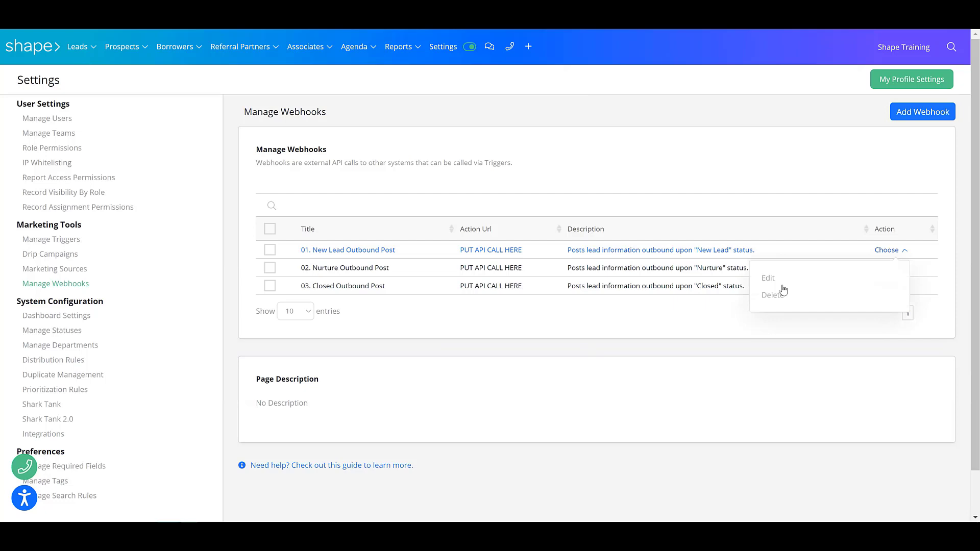
pyautogui.click(779, 283)
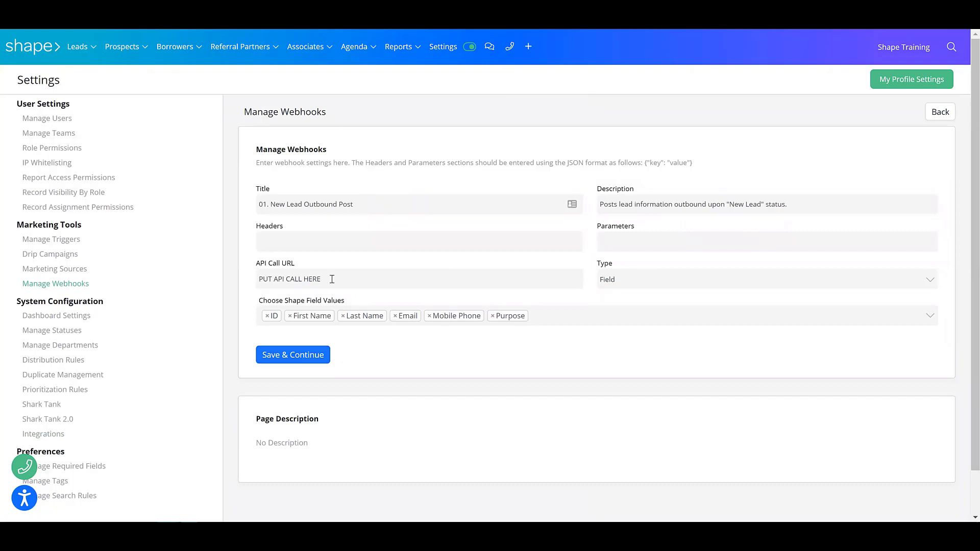
pyautogui.moveTo(332, 279); pyautogui.dragTo(248, 279)
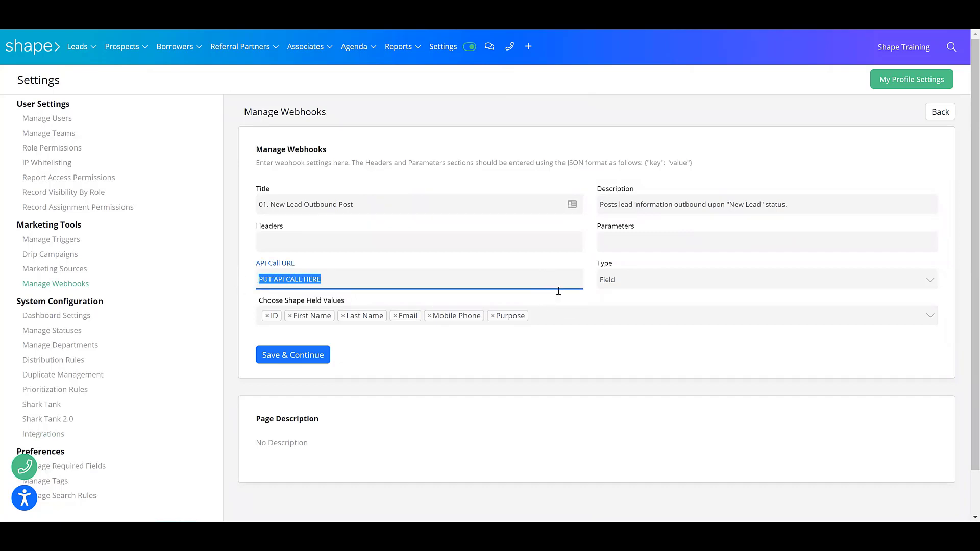
# Review the Shape field values list and close it without adding any fields
pyautogui.click(555, 318)
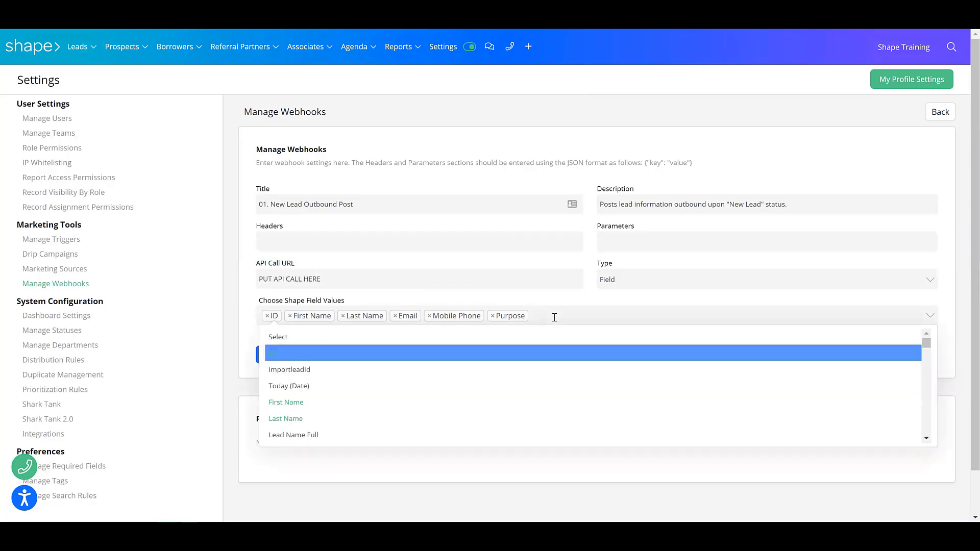
pyautogui.scroll(-1, 520, 377)
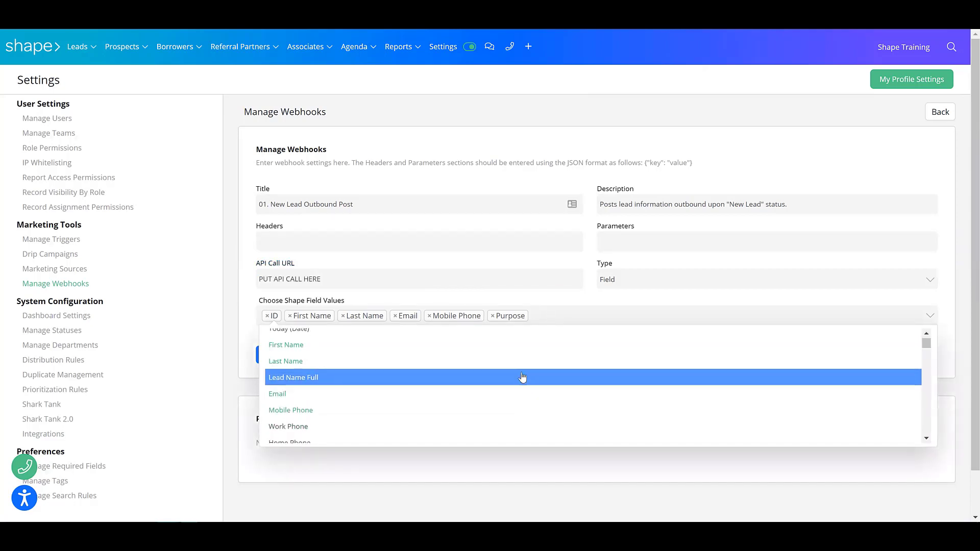
pyautogui.scroll(-3, 522, 377)
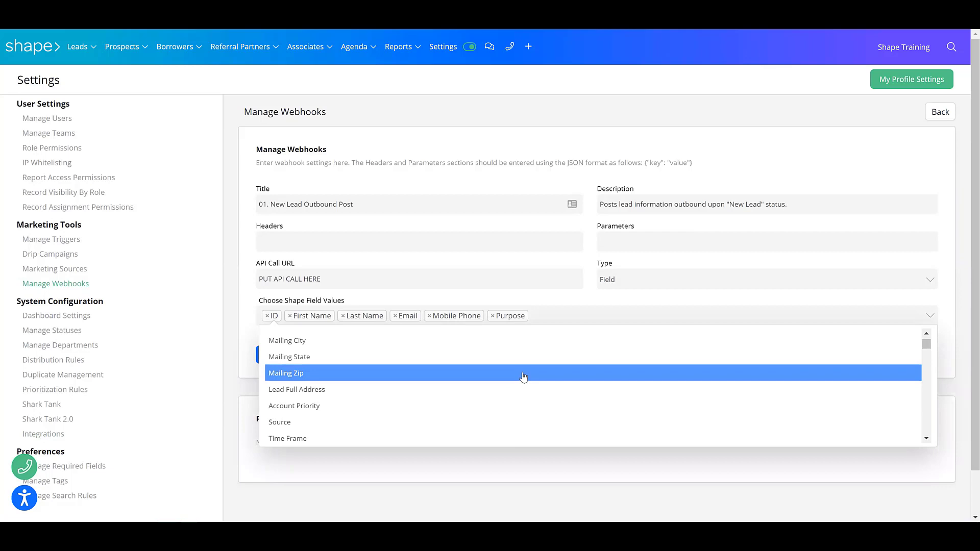
pyautogui.scroll(-8, 524, 376)
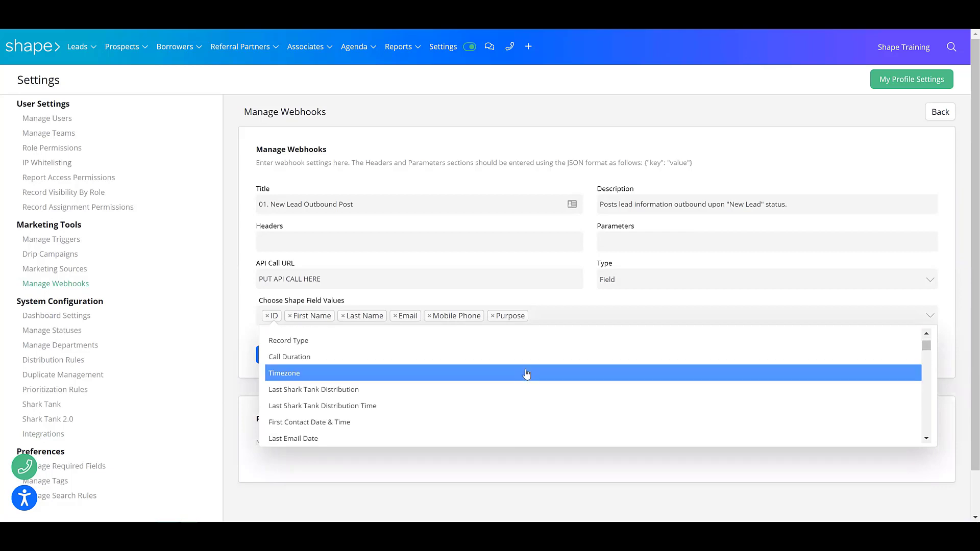
pyautogui.click(466, 462)
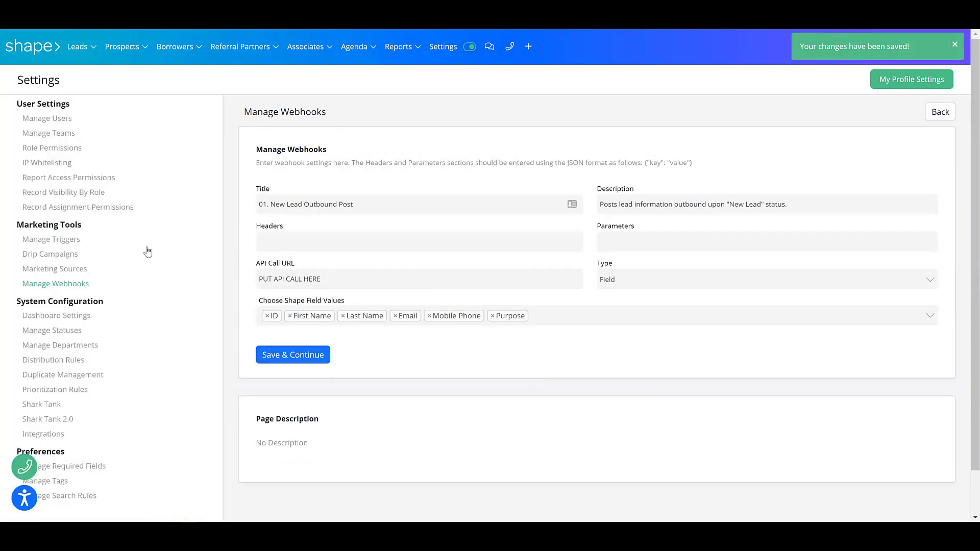
# Open the Manage Triggers settings in a new tab
pyautogui.rightClick(60, 246)
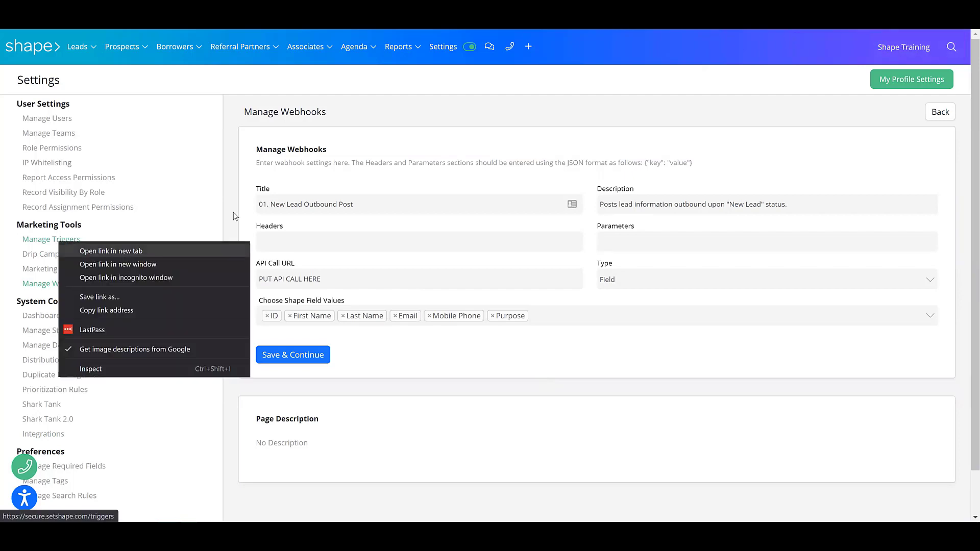
pyautogui.click(93, 253)
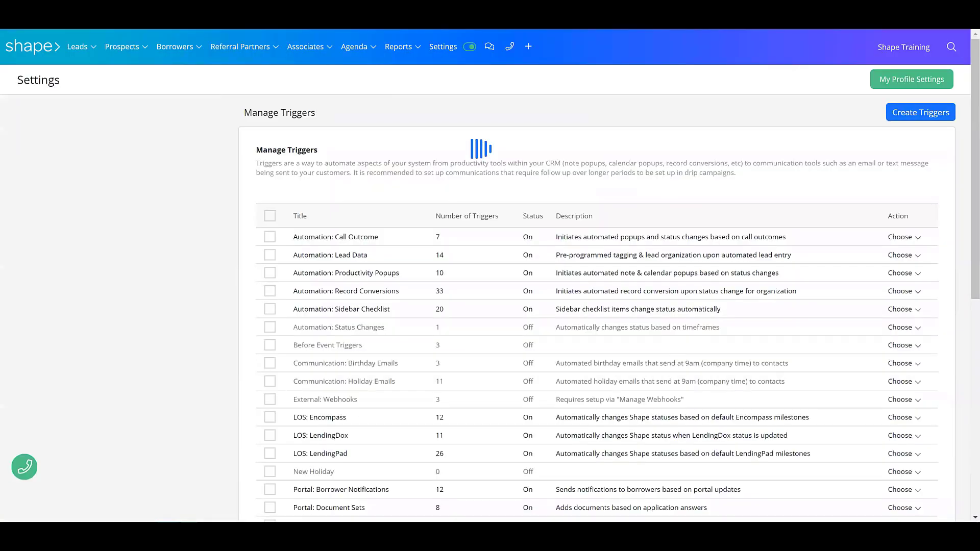
pyautogui.scroll(-3, 696, 140)
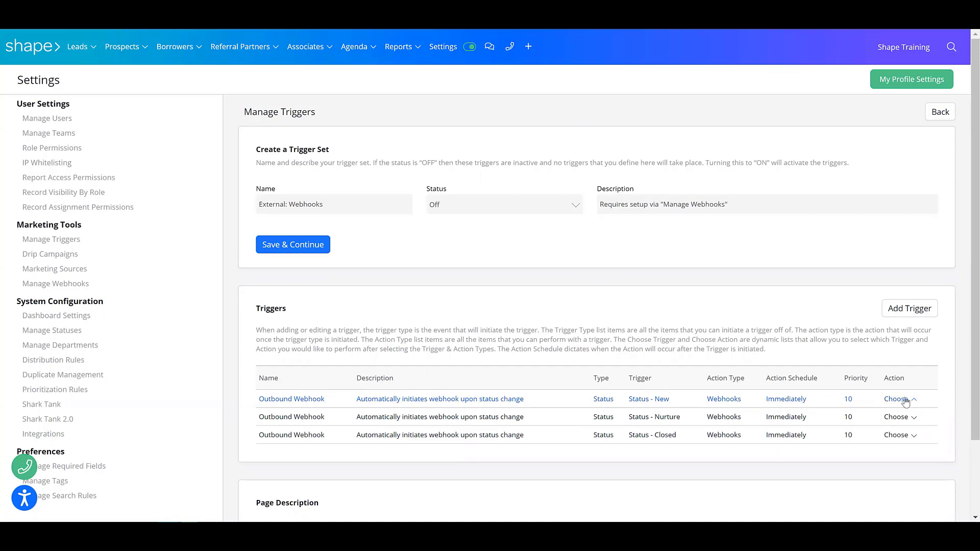
# Edit the Status - New trigger and keep 01. New Lead Outbound Post as its action
pyautogui.click(898, 404)
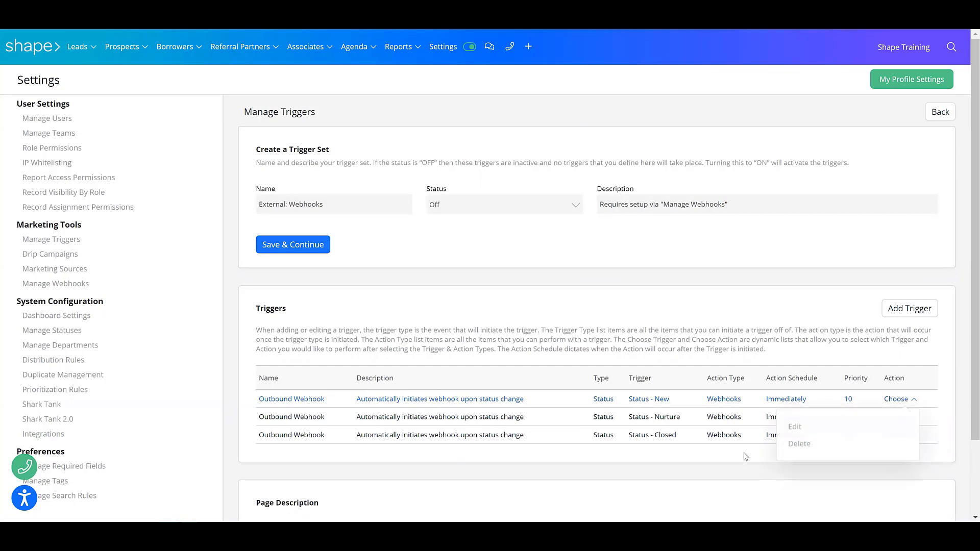
pyautogui.click(792, 428)
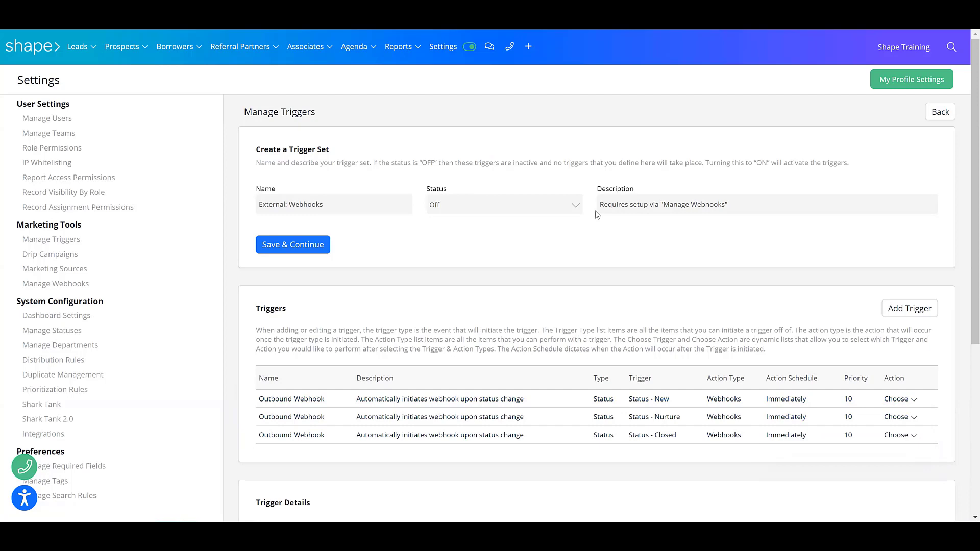
pyautogui.scroll(-4, 592, 209)
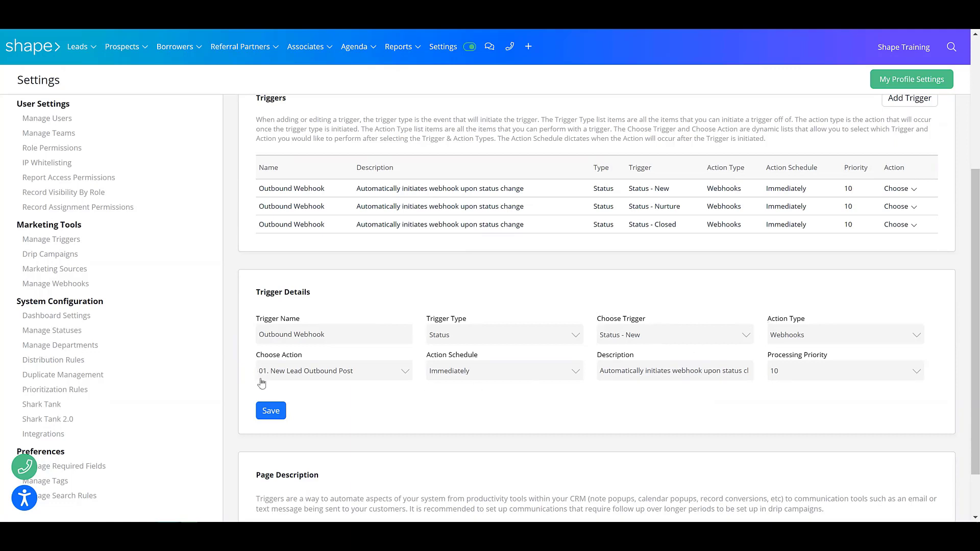
pyautogui.click(315, 375)
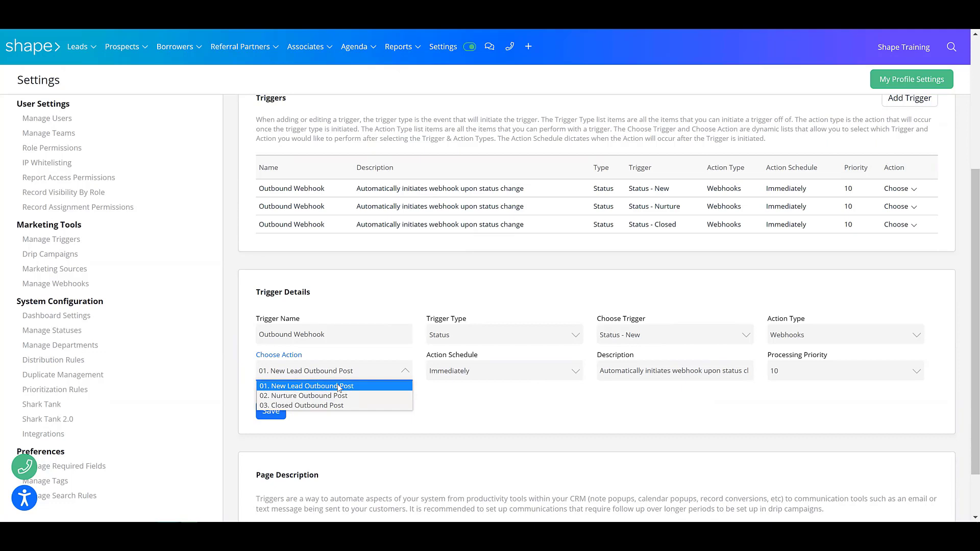
pyautogui.click(339, 386)
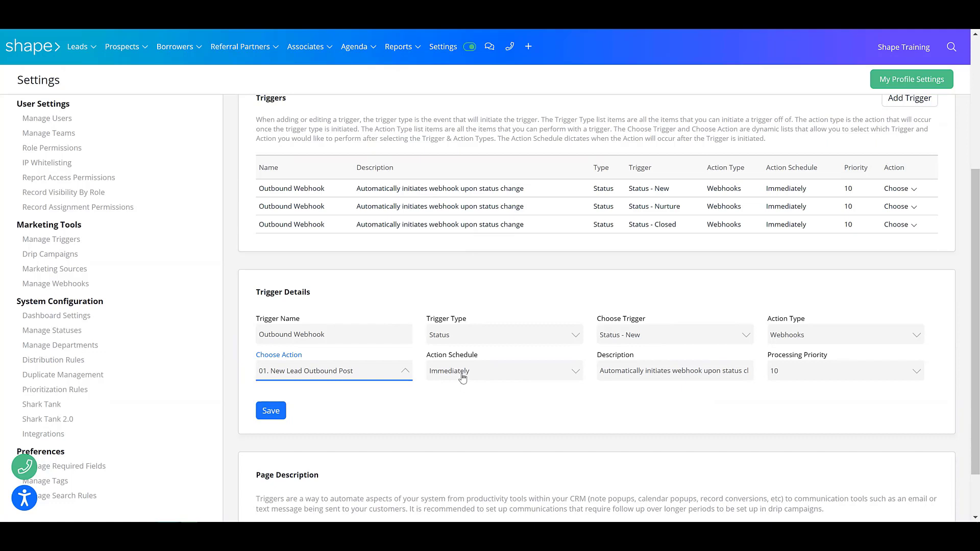
# Save the Status - New trigger with its 01. New Lead Outbound Post action
pyautogui.click(270, 412)
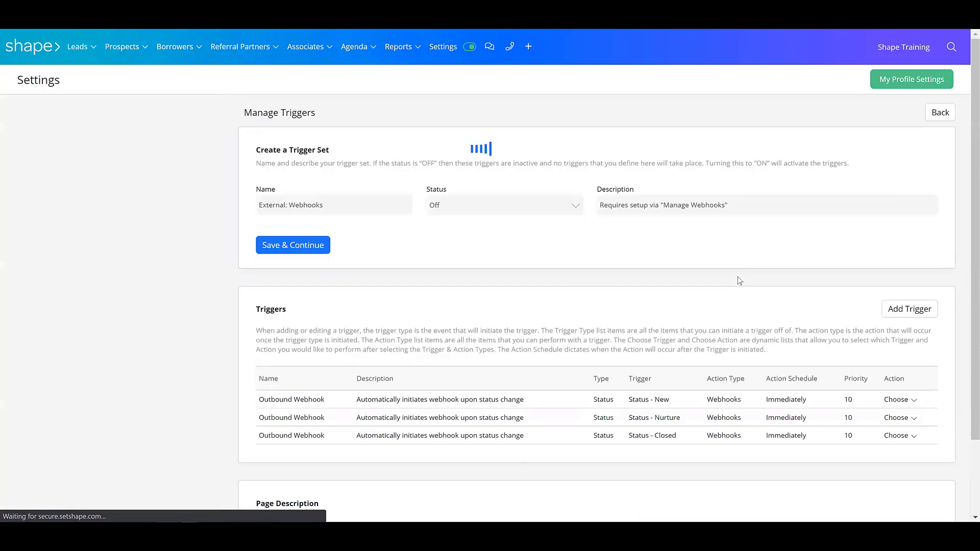